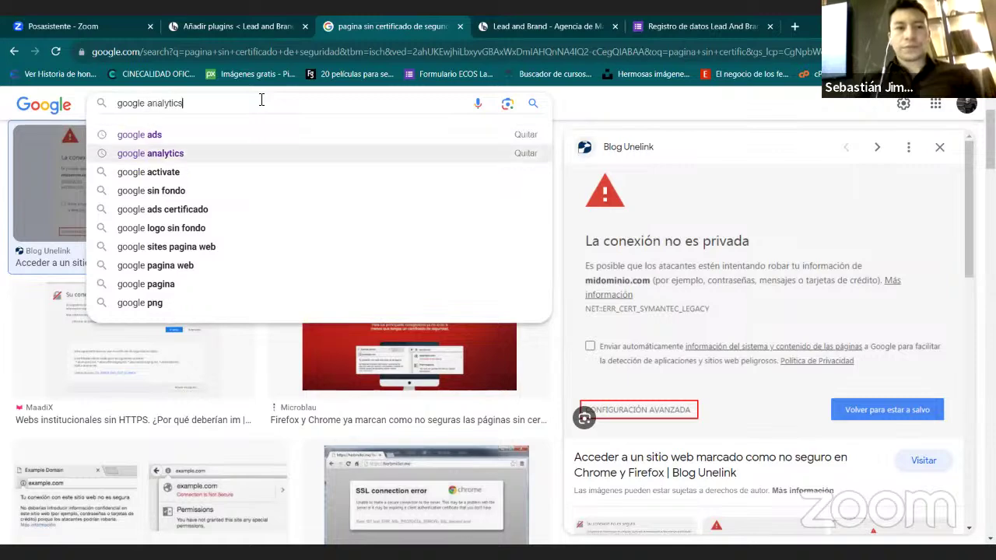
Step: Search Google Images for "google analytics" and preview several example dashboard and report screenshots
key(Return)
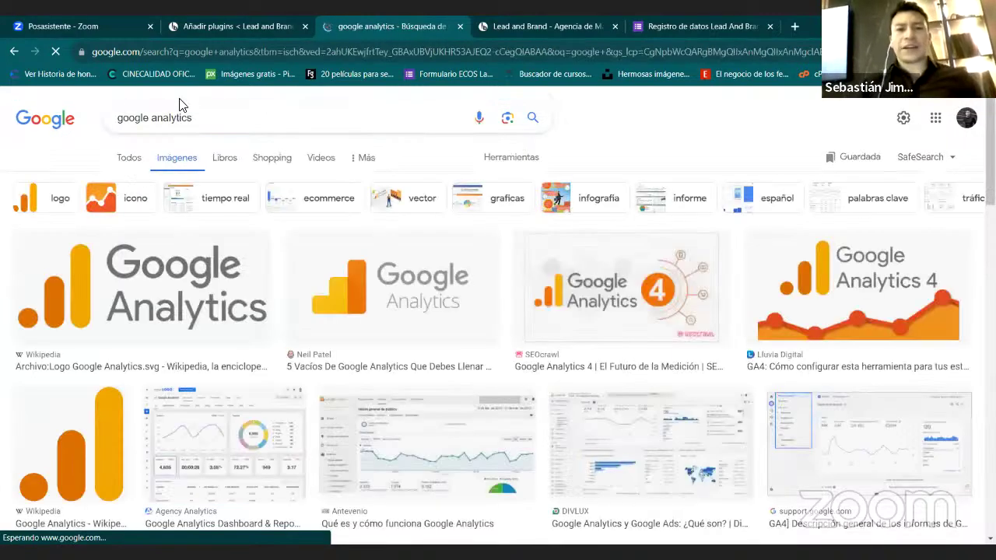
click(262, 439)
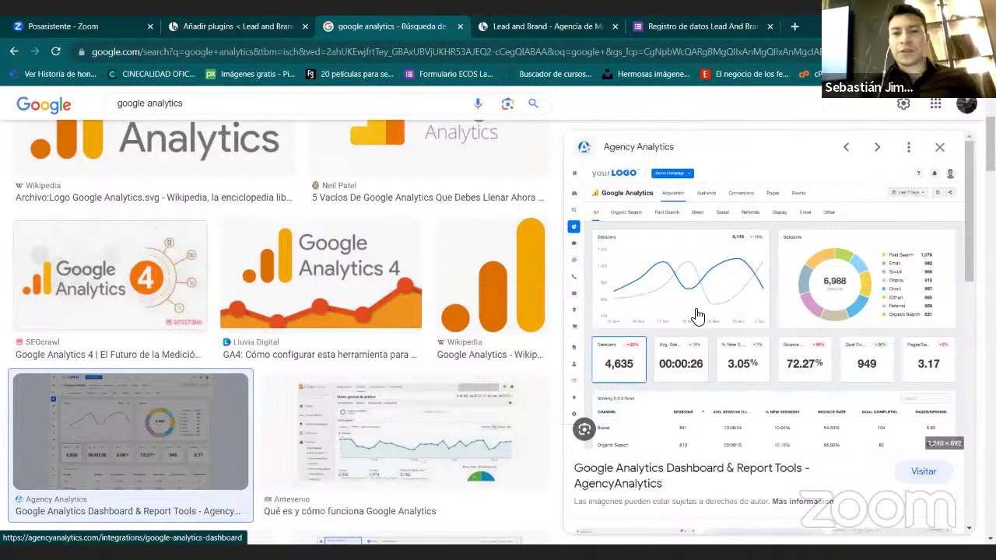
click(404, 482)
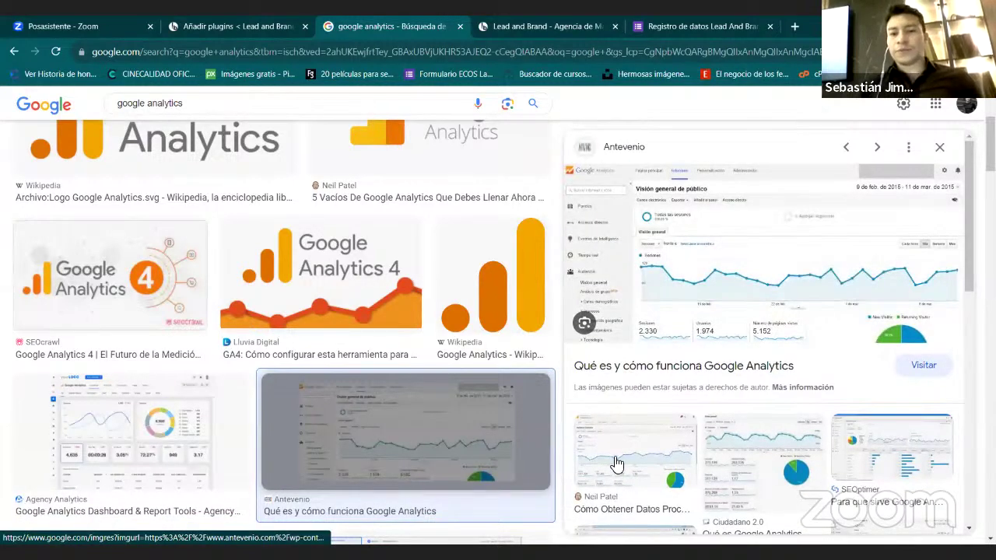
click(761, 476)
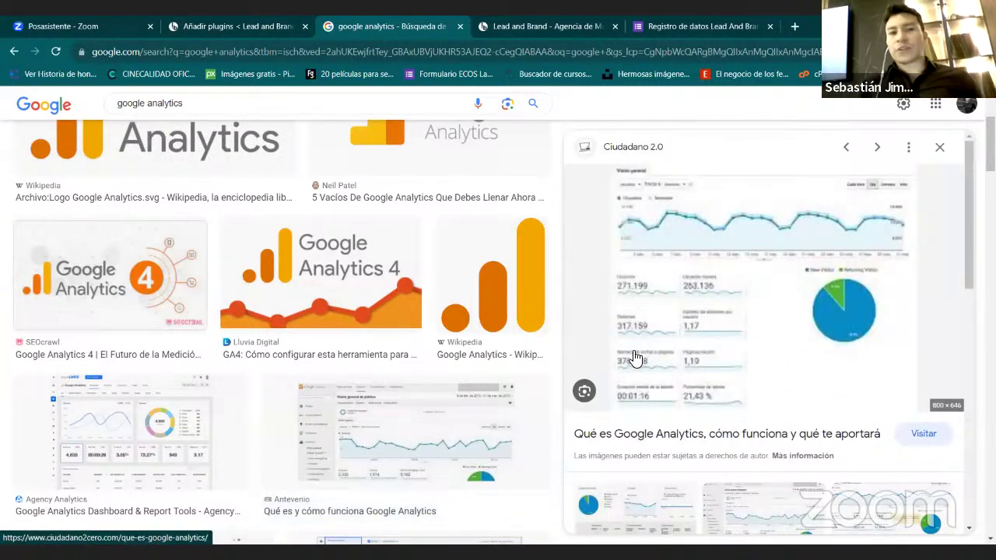
scroll(634, 357, down, 4)
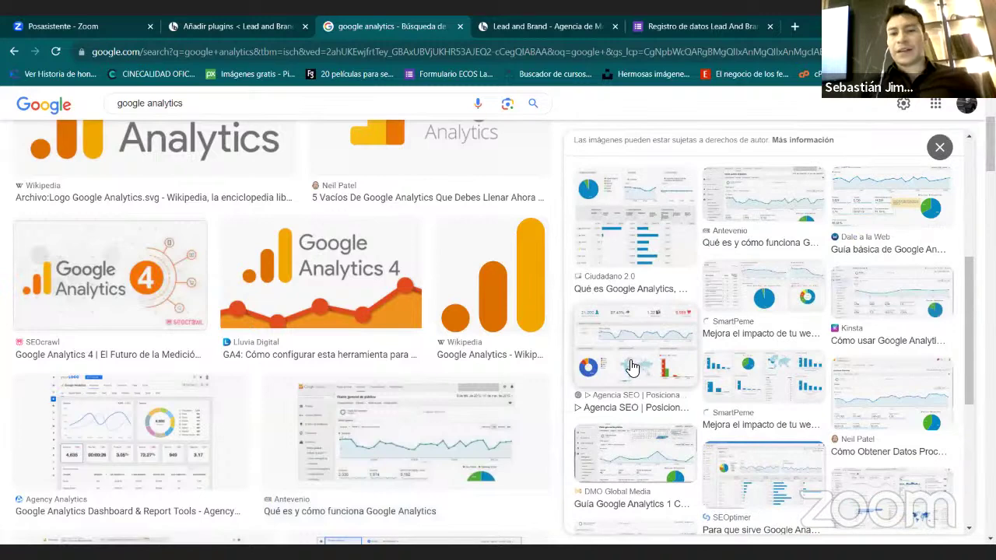
click(632, 366)
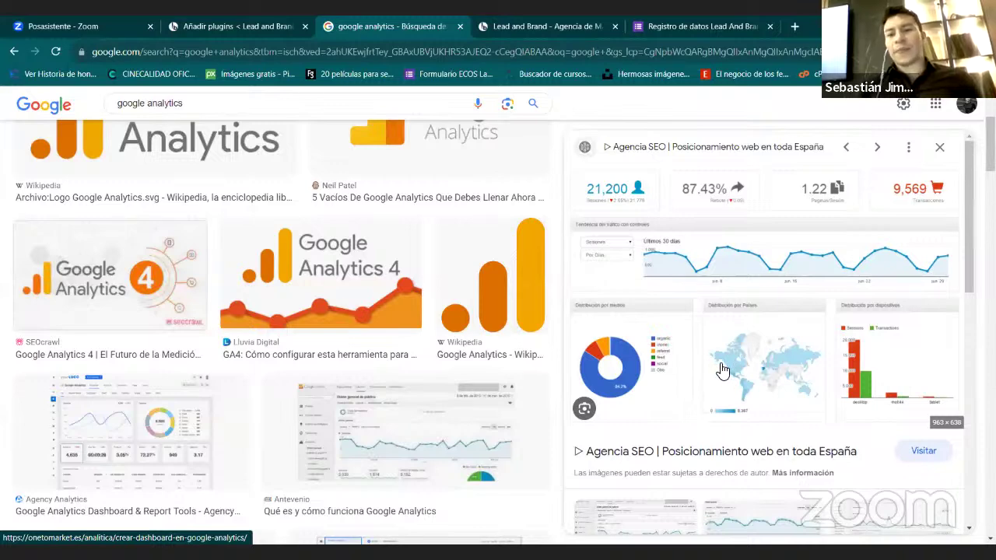
scroll(723, 370, down, 8)
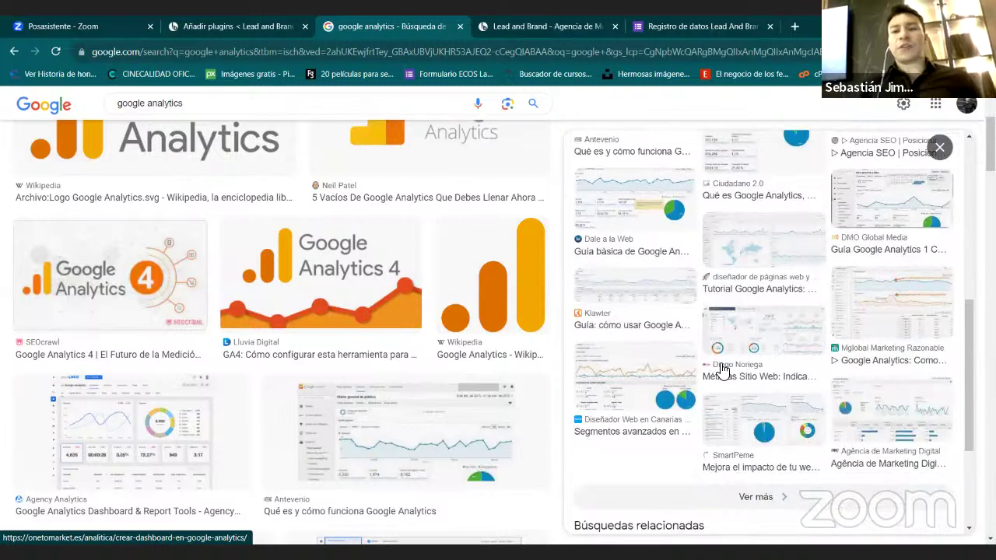
click(827, 298)
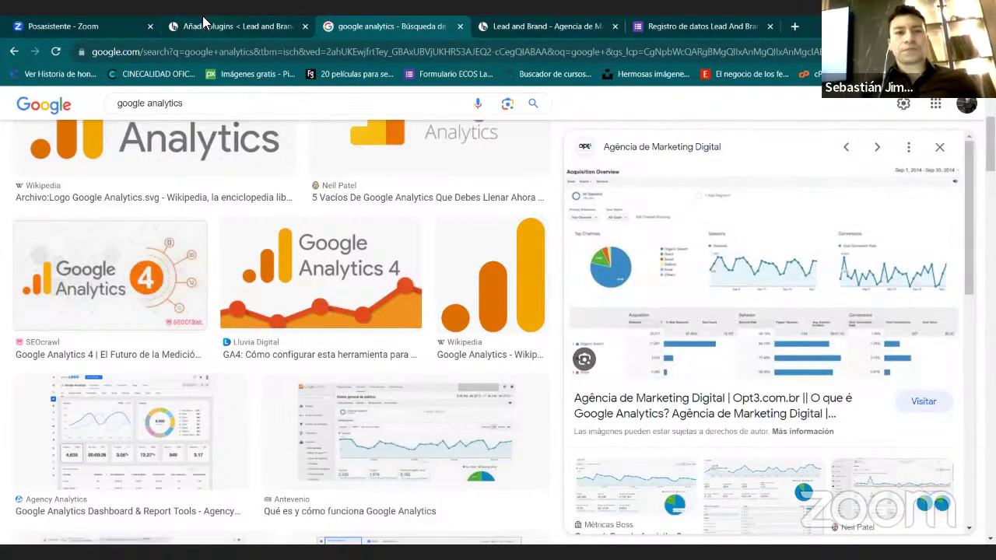
Step: Switch to the WordPress admin, open the Rank Math SEO dashboard and examine its modules through to the WooCommerce one
click(204, 23)
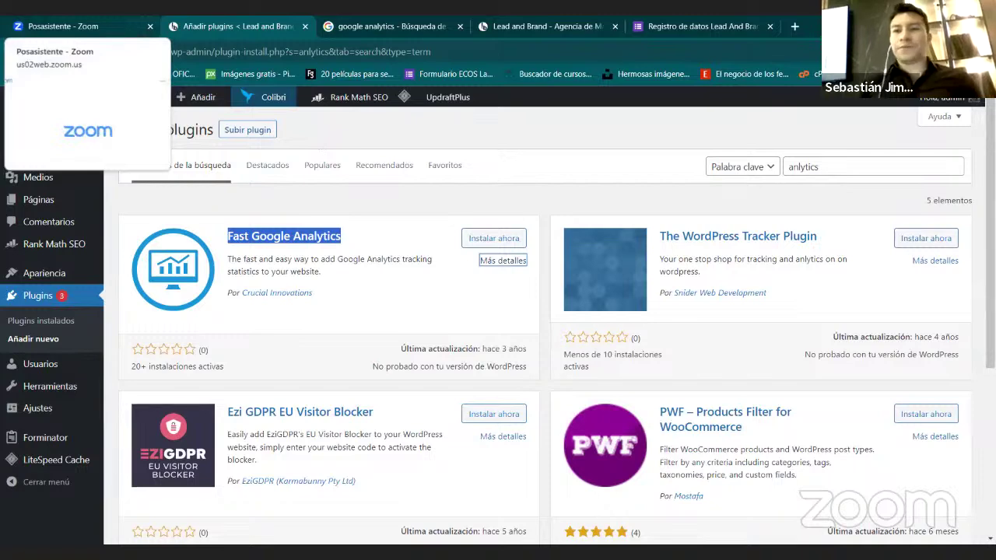
click(351, 101)
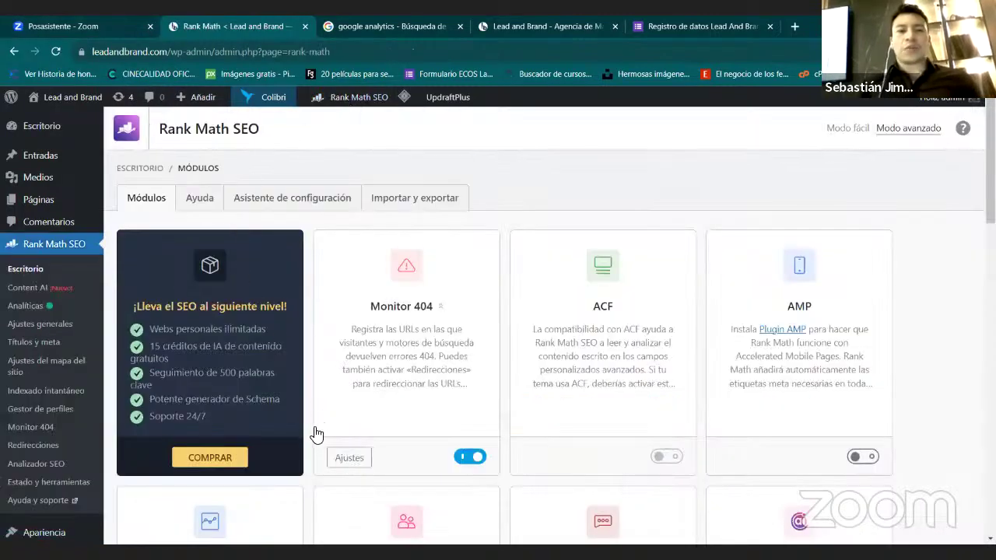
scroll(316, 434, down, 4)
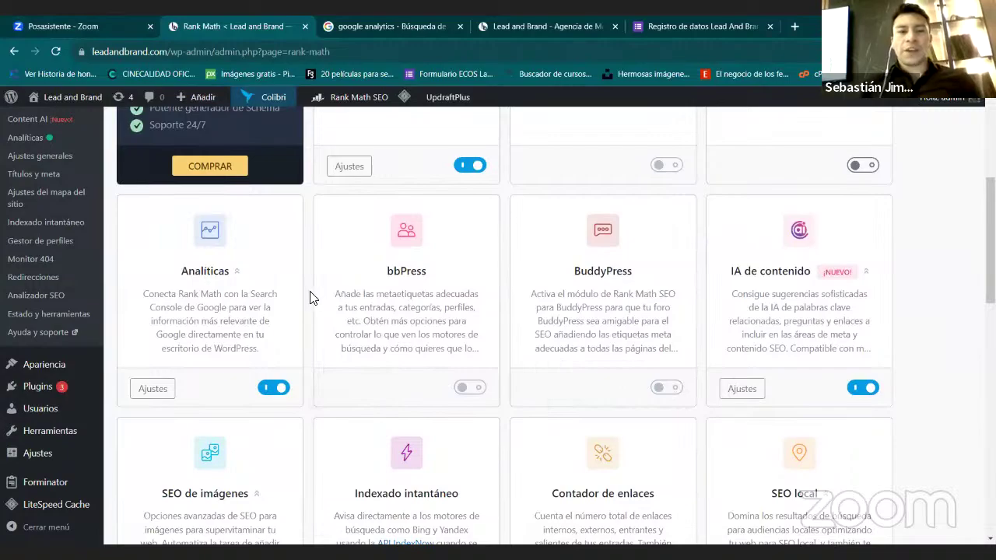
scroll(310, 298, up, 4)
scroll(310, 298, down, 6)
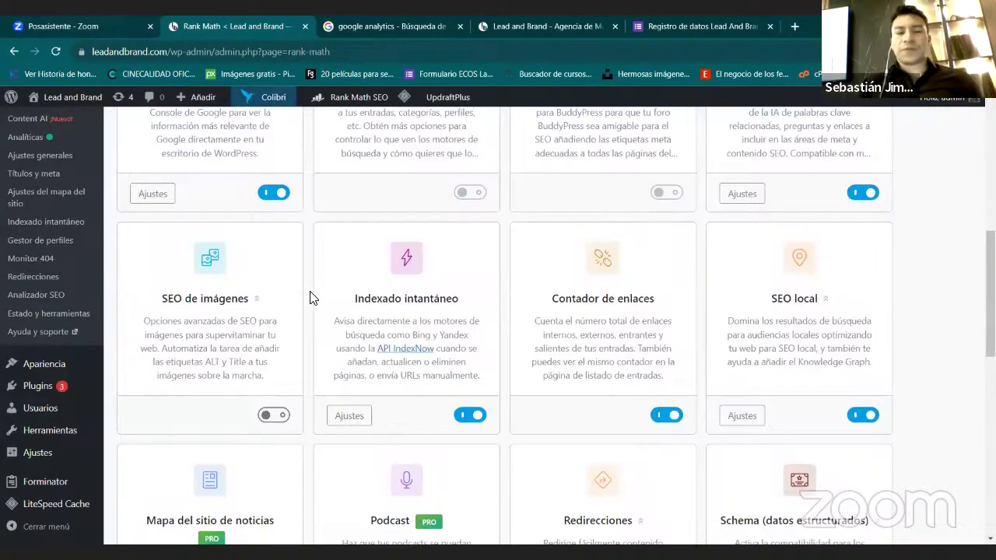
scroll(310, 298, down, 2)
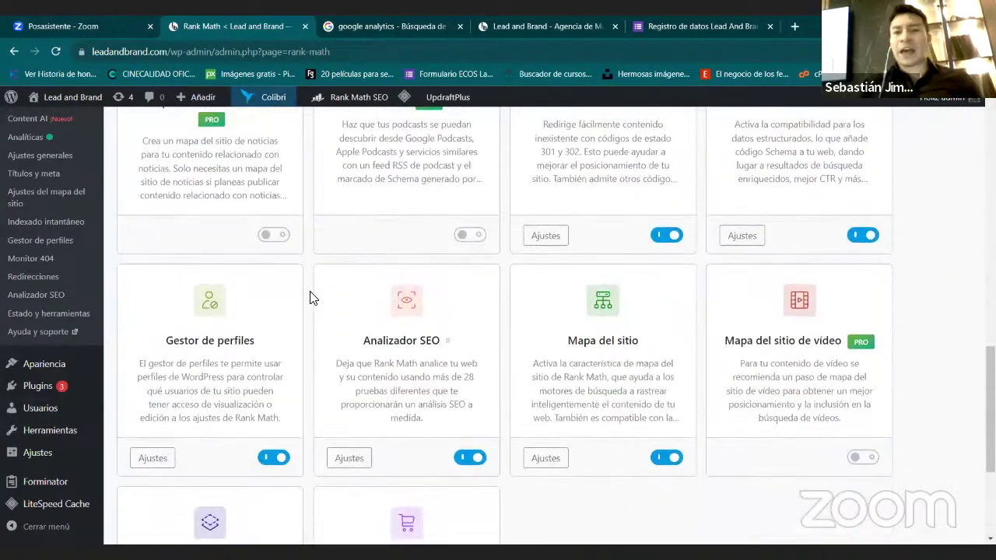
scroll(310, 298, down, 3)
scroll(310, 298, up, 5)
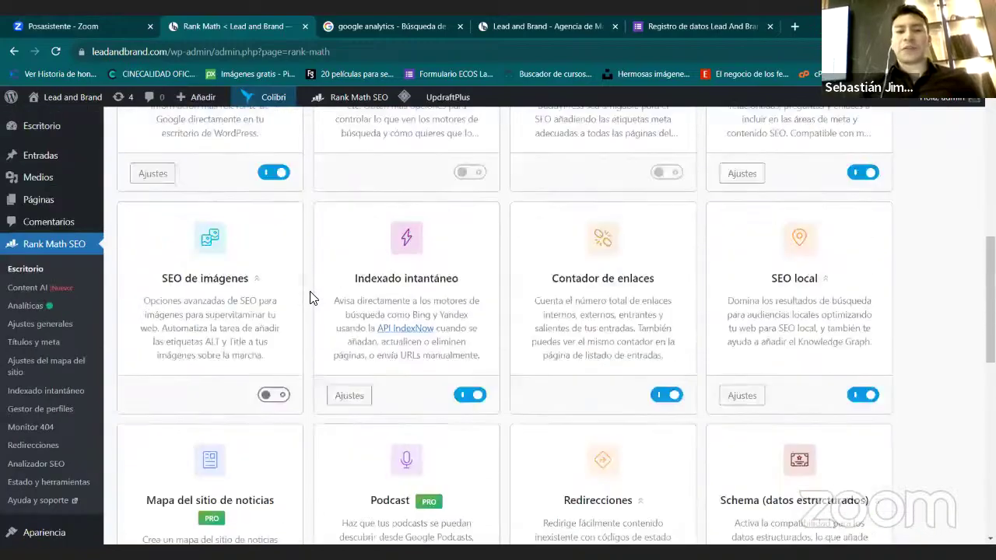
scroll(310, 298, down, 5)
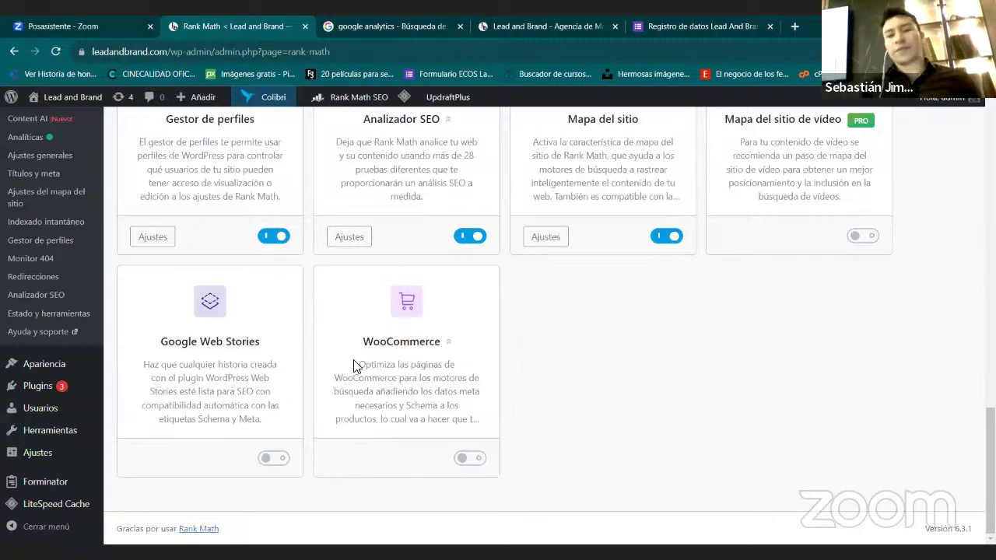
drag(361, 341, 443, 340)
click(567, 378)
scroll(566, 379, up, 15)
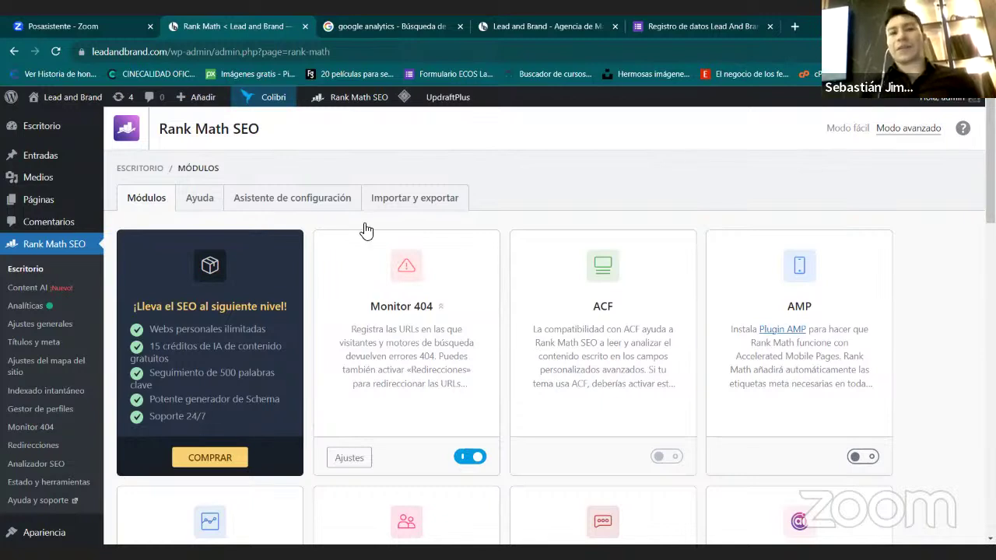
Step: Open Rank Math's Analíticas page and look over the whole analytics dashboard
mouse_move(267, 98)
mouse_move(355, 98)
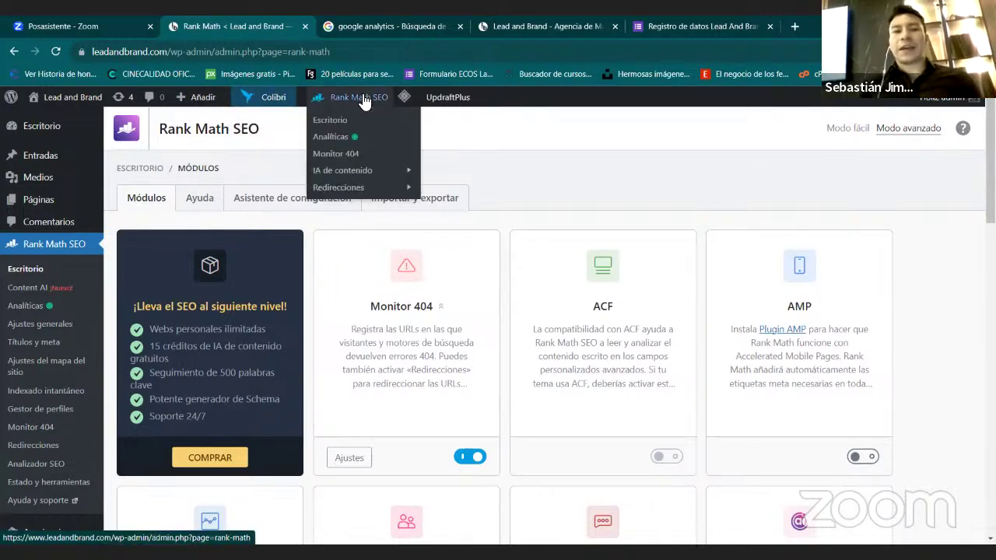
click(337, 137)
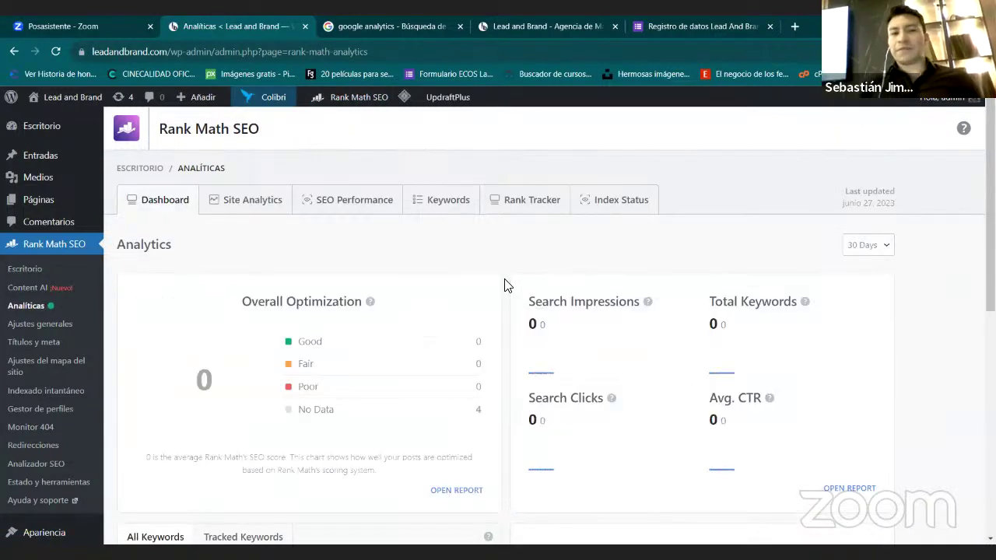
scroll(506, 285, down, 2)
scroll(505, 286, down, 4)
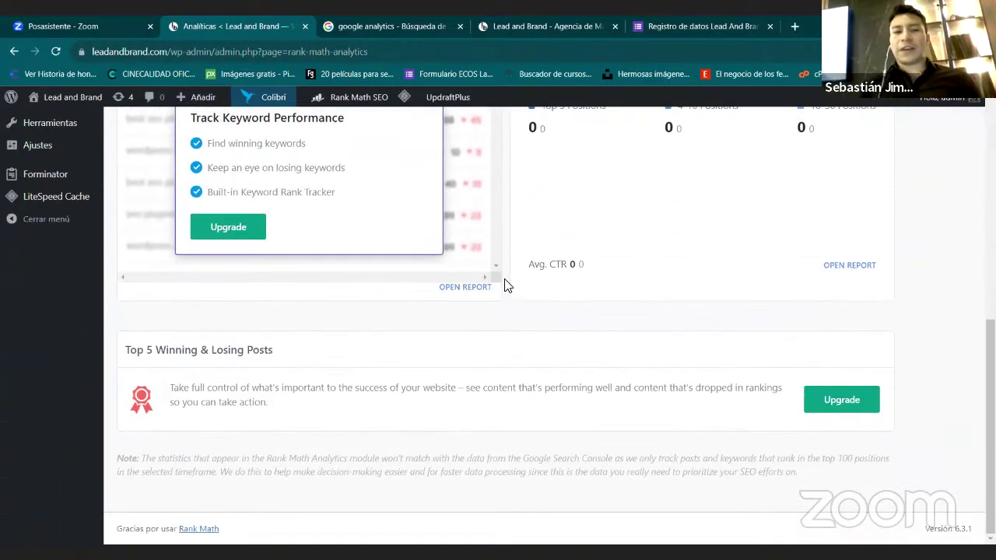
scroll(506, 286, up, 6)
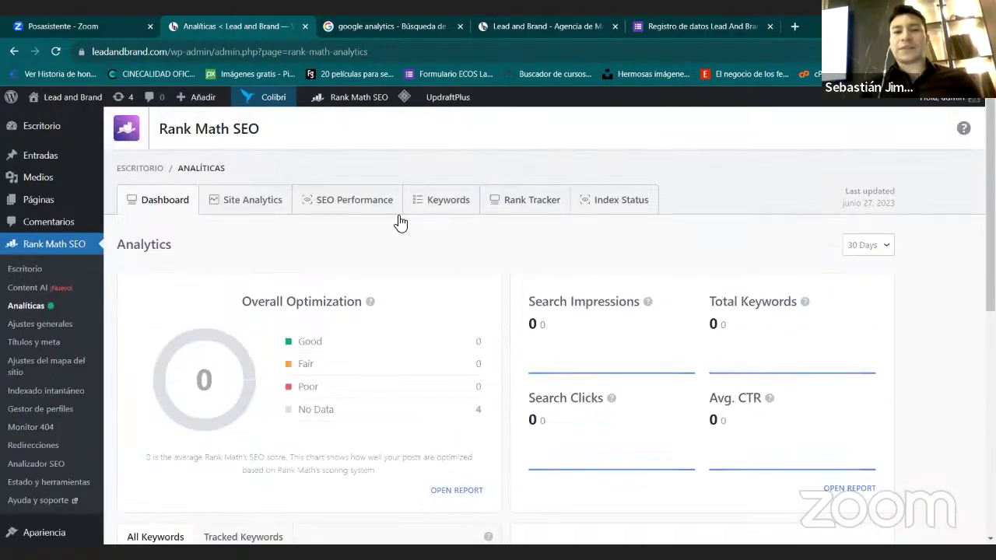
Step: Return to the Rank Math SEO modules page and review the full list of modules again
click(337, 101)
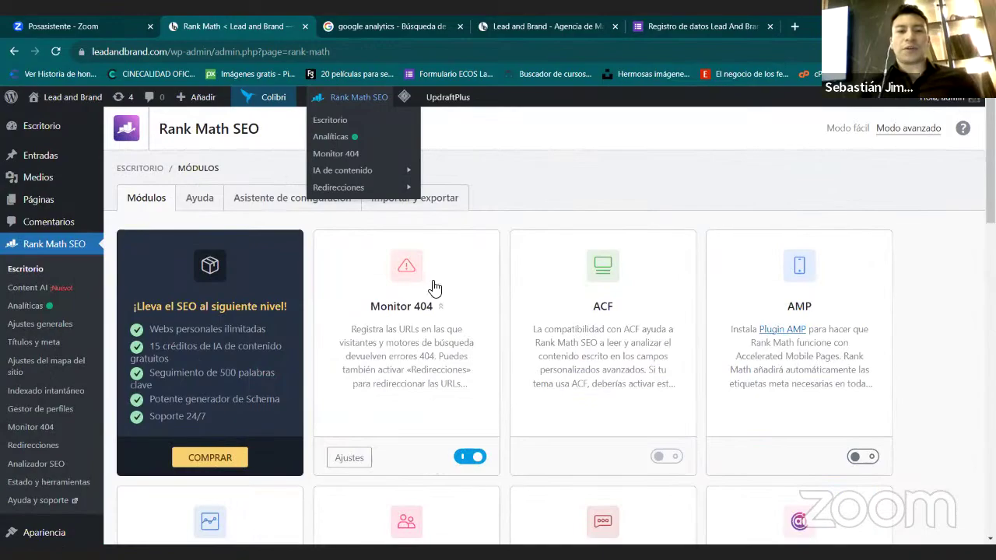
scroll(499, 316, down, 7)
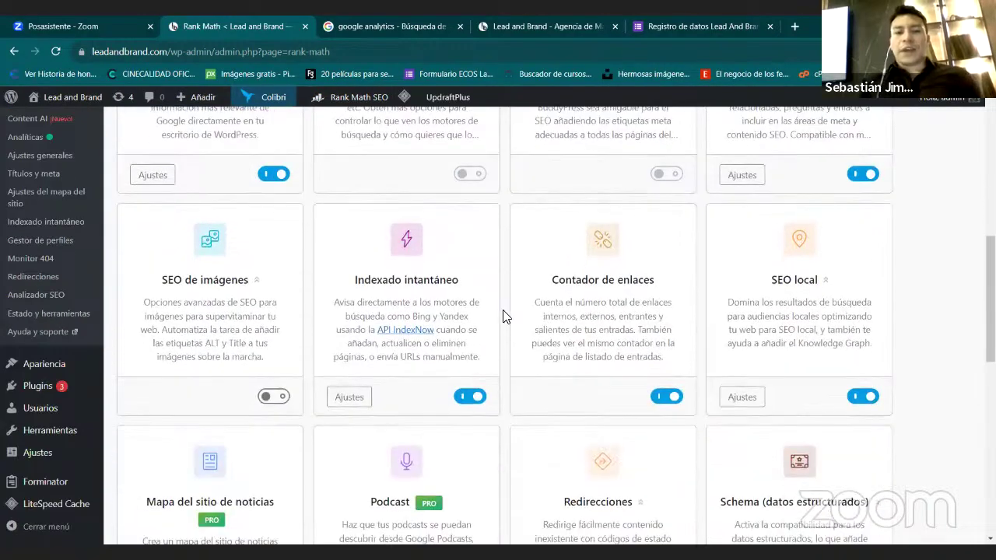
scroll(500, 317, down, 6)
scroll(503, 316, down, 1)
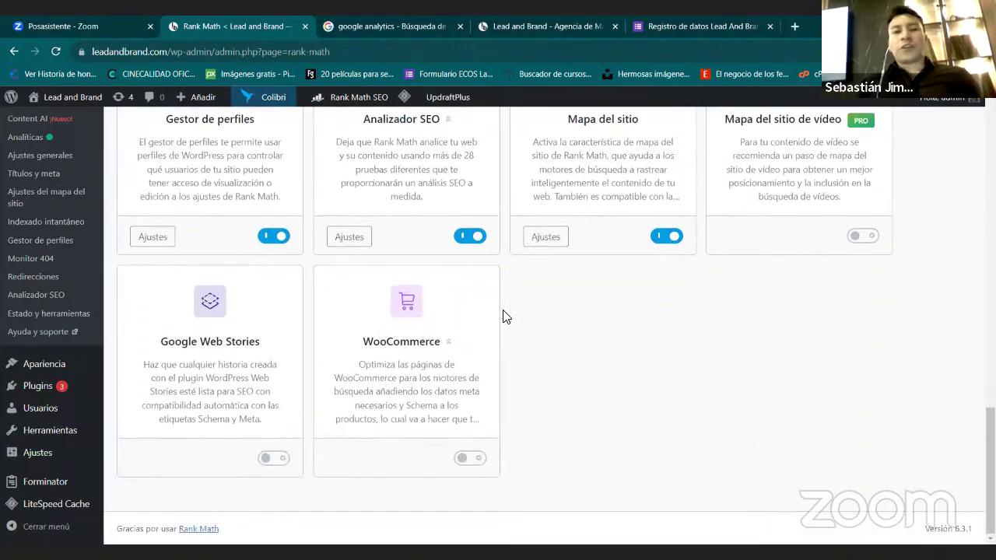
scroll(503, 315, up, 20)
mouse_move(333, 100)
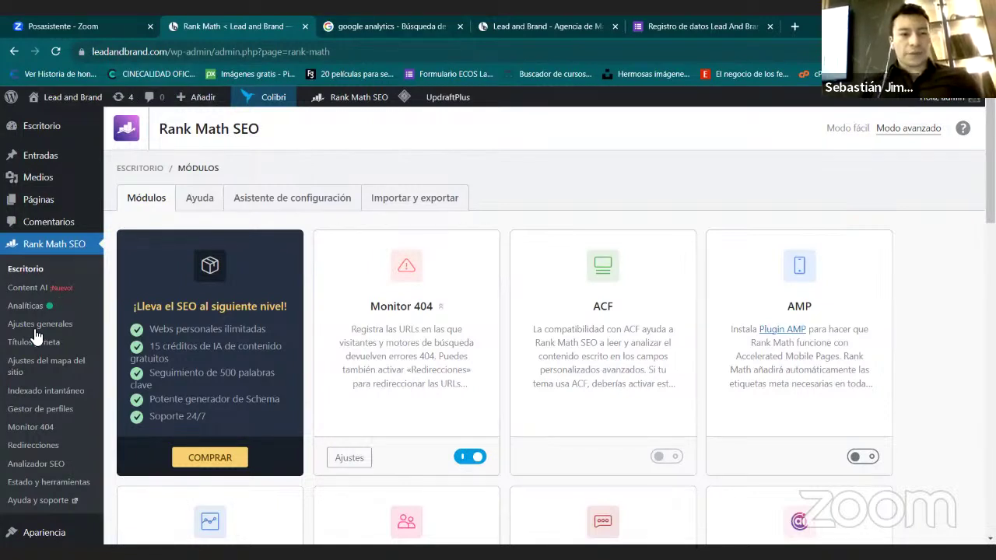
Step: Go from the installed plugins to the page for adding a new plugin and browse the featured plugins and popular tags
scroll(40, 257, down, 2)
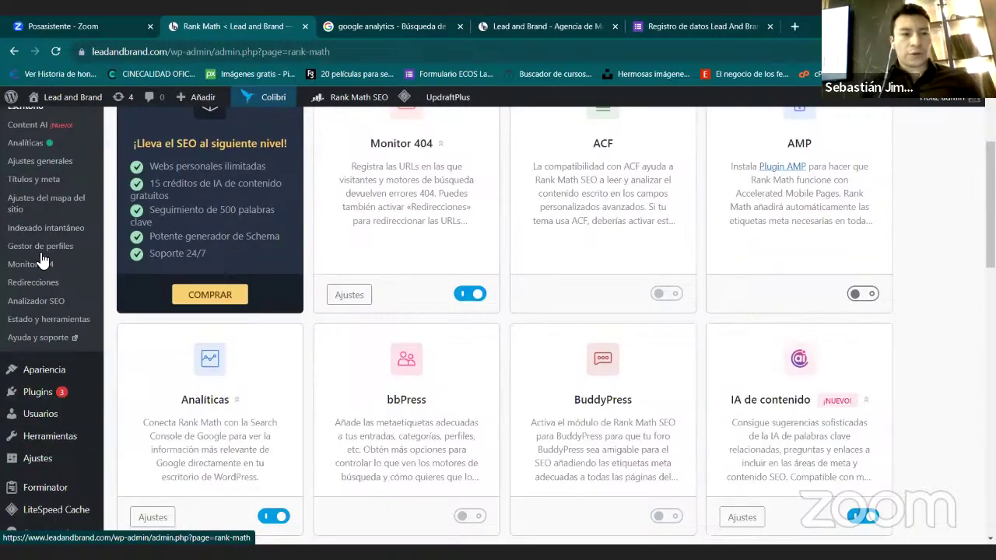
scroll(43, 259, down, 3)
click(35, 389)
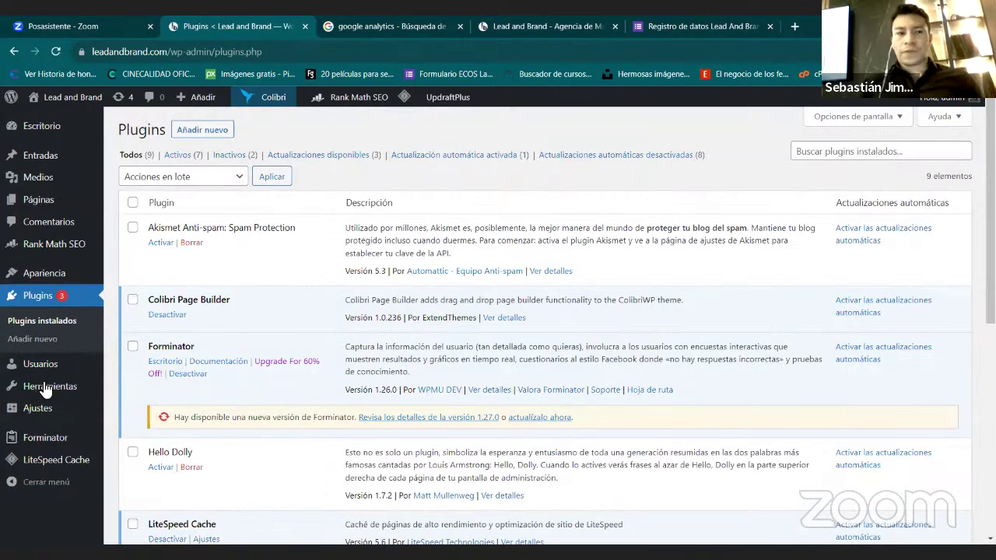
click(199, 129)
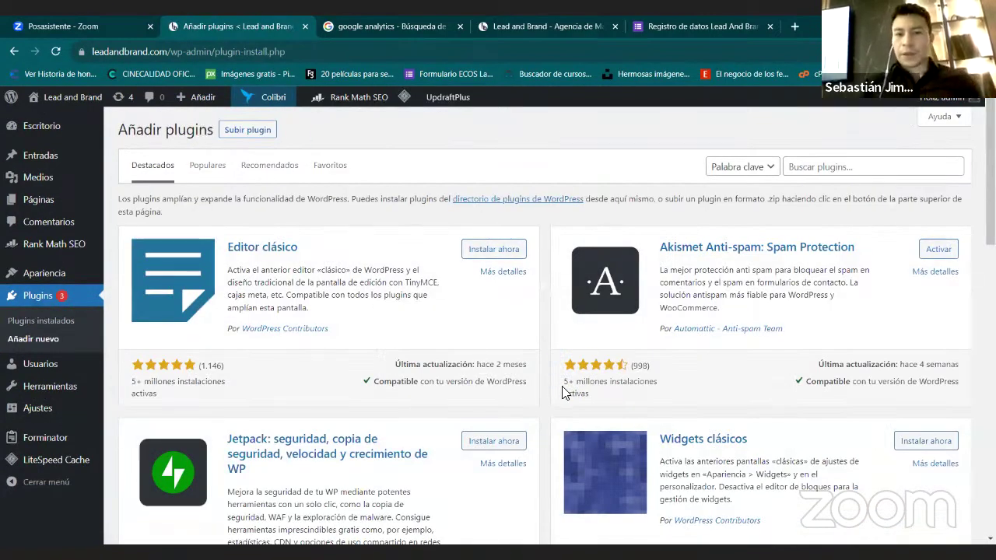
scroll(562, 386, down, 6)
scroll(563, 393, down, 5)
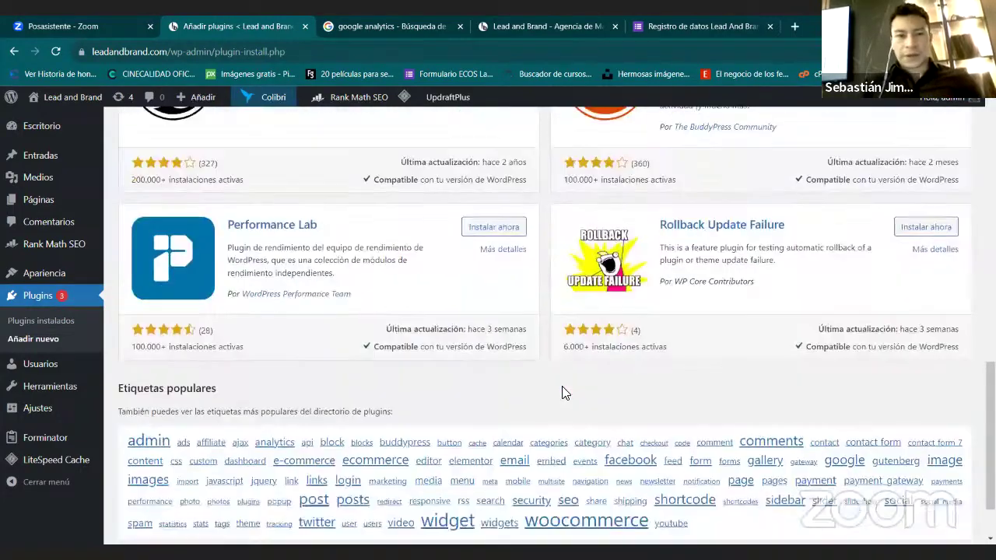
scroll(564, 393, up, 11)
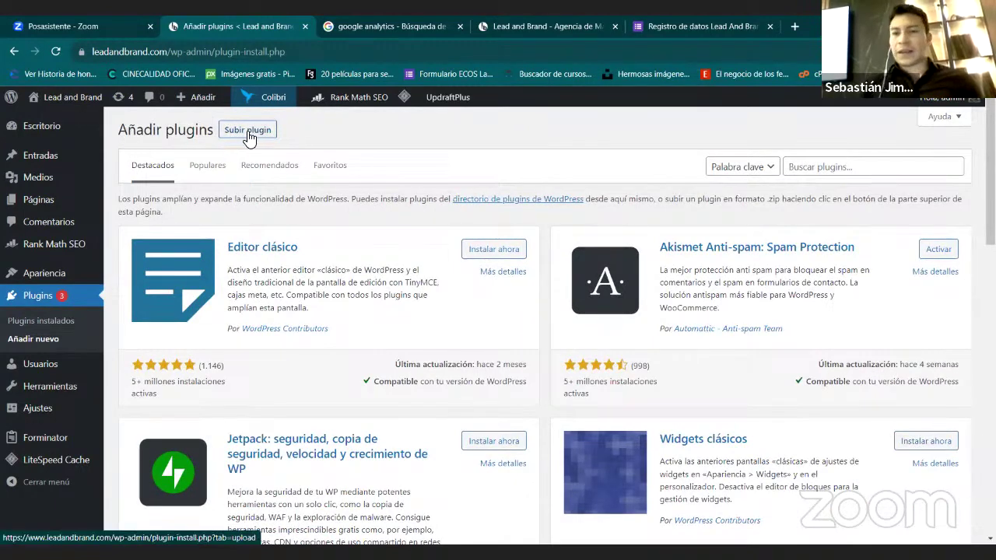
Step: Search the plugin directory for "costumer" and look through the results, pointing out WooCommerce in the Mercado Pago plugin's title
click(805, 163)
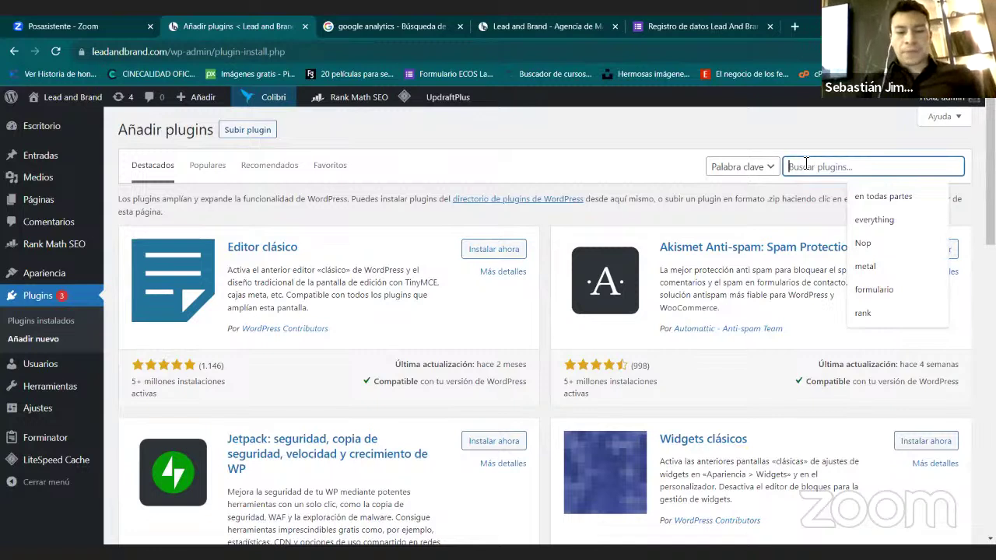
text(costumer)
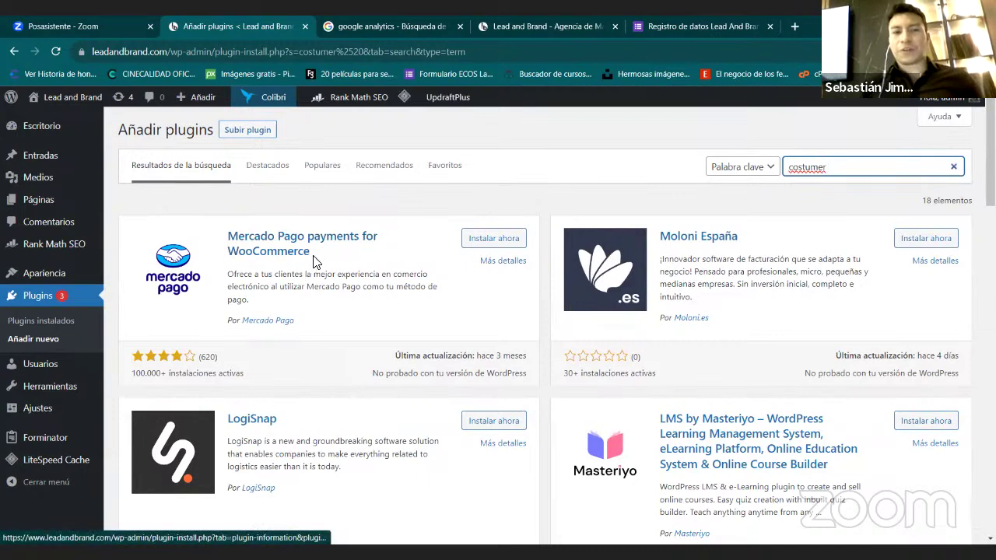
drag(314, 253, 232, 259)
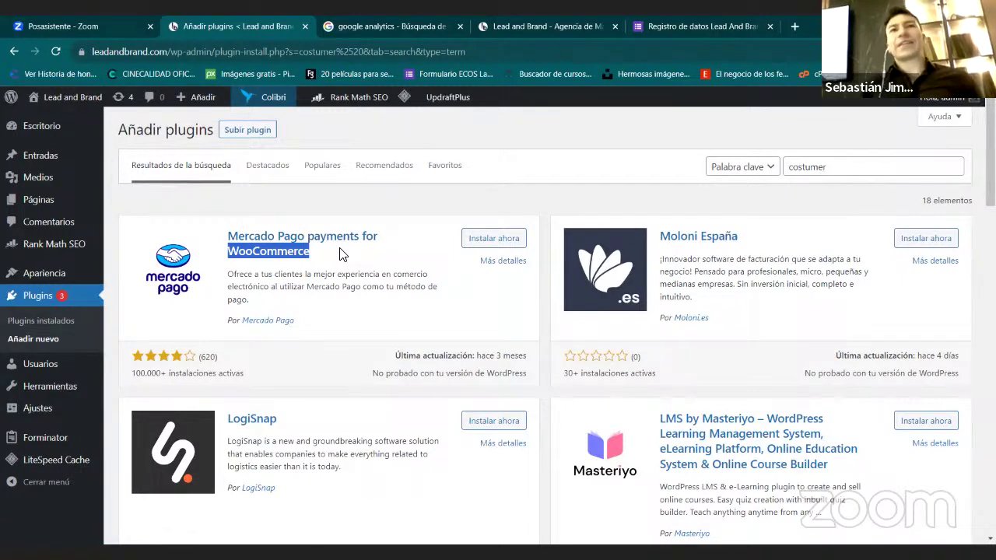
click(542, 264)
scroll(542, 263, down, 5)
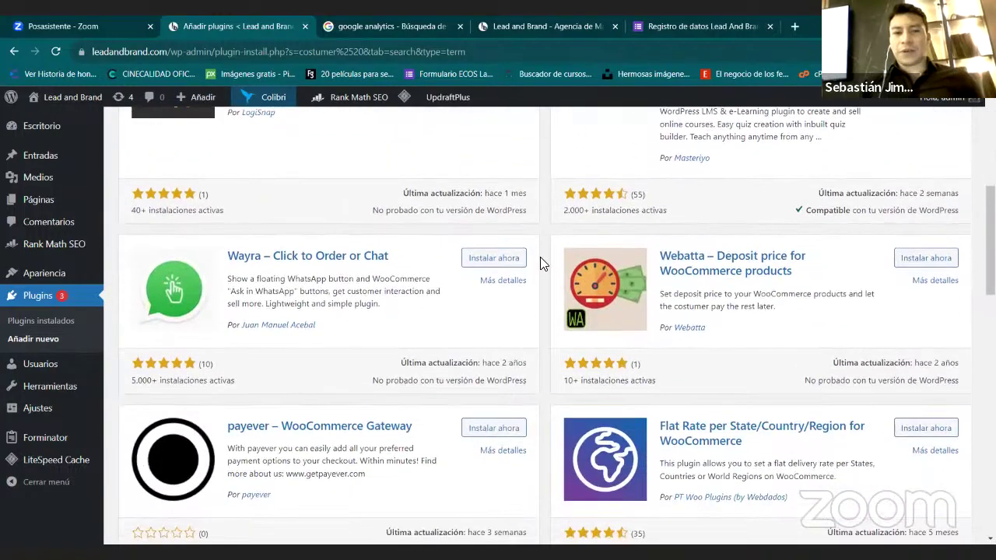
scroll(542, 264, down, 4)
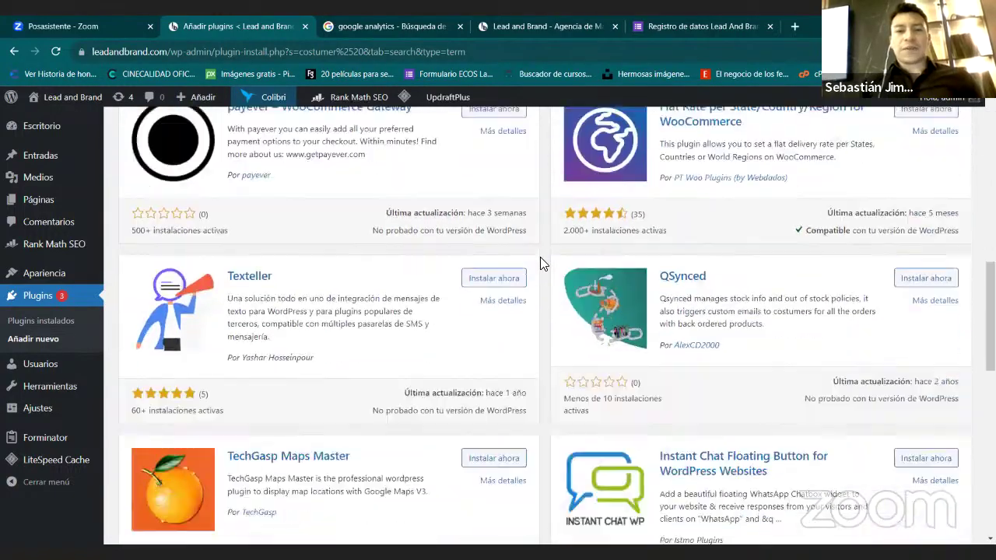
scroll(539, 257, up, 10)
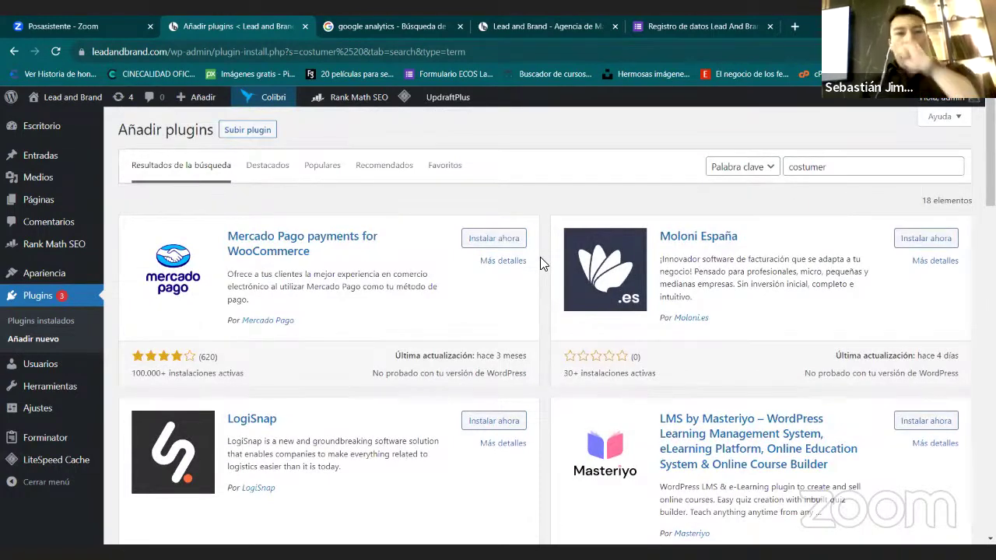
Step: Show the popular plugins in the plugin directory and browse the list, including Contact Form 7, Elementor, Yoast SEO and WooCommerce
click(316, 182)
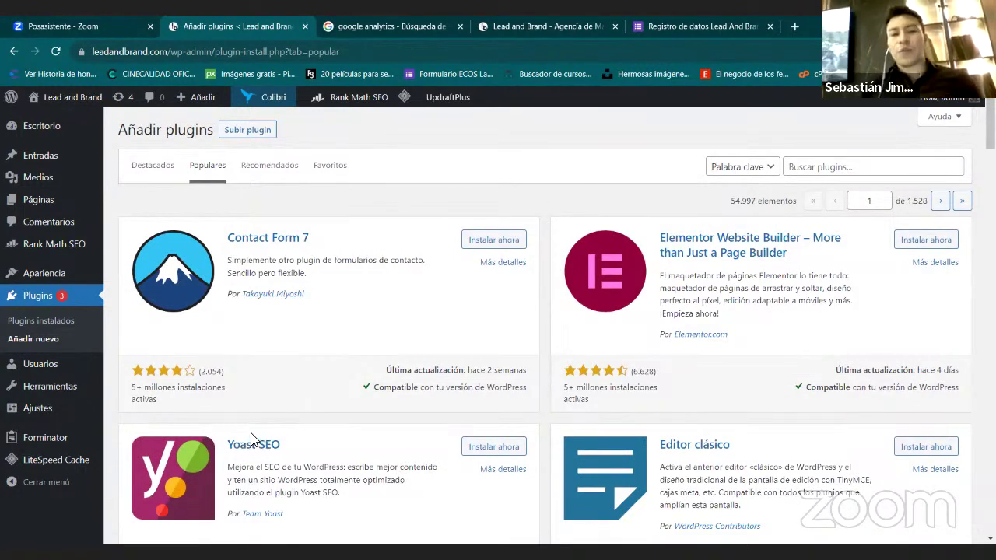
mouse_move(358, 107)
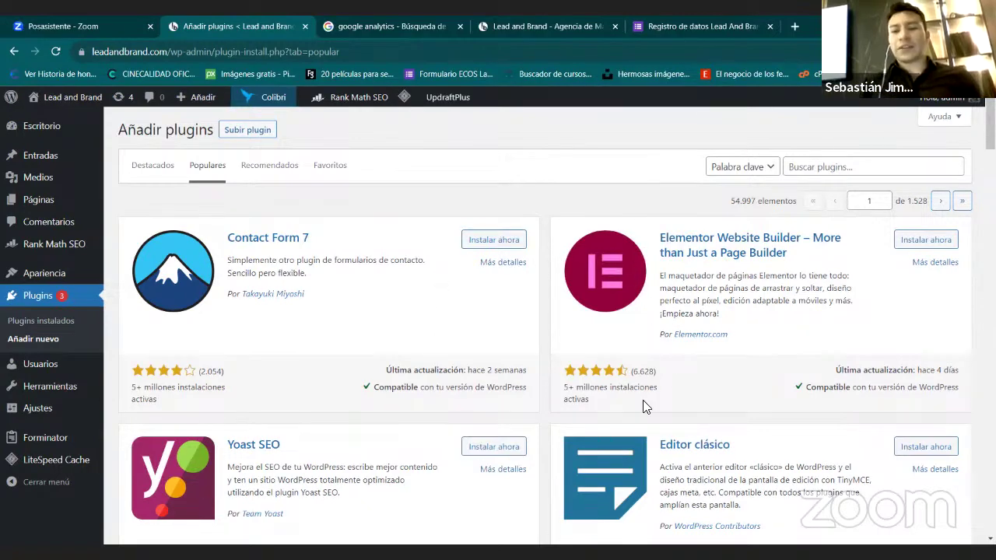
scroll(642, 405, down, 6)
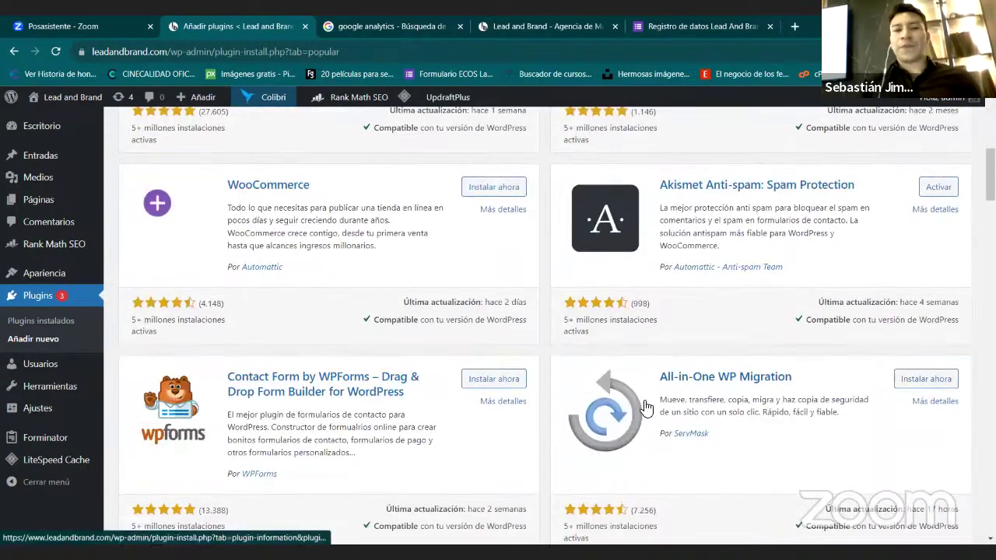
scroll(644, 406, up, 6)
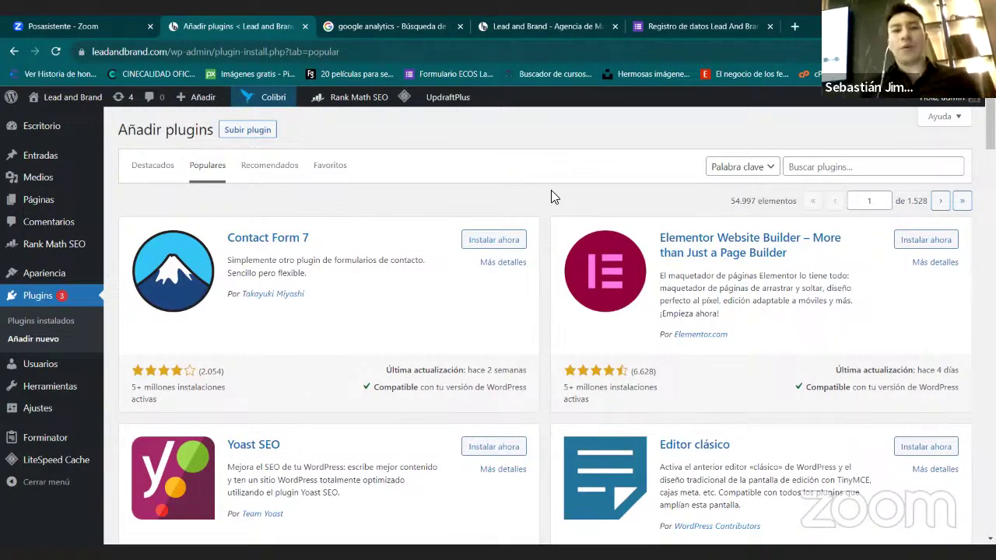
Step: Switch to the live Lead and Brand homepage and look it over from the hero banner to the Rastreo de Leads section
click(528, 22)
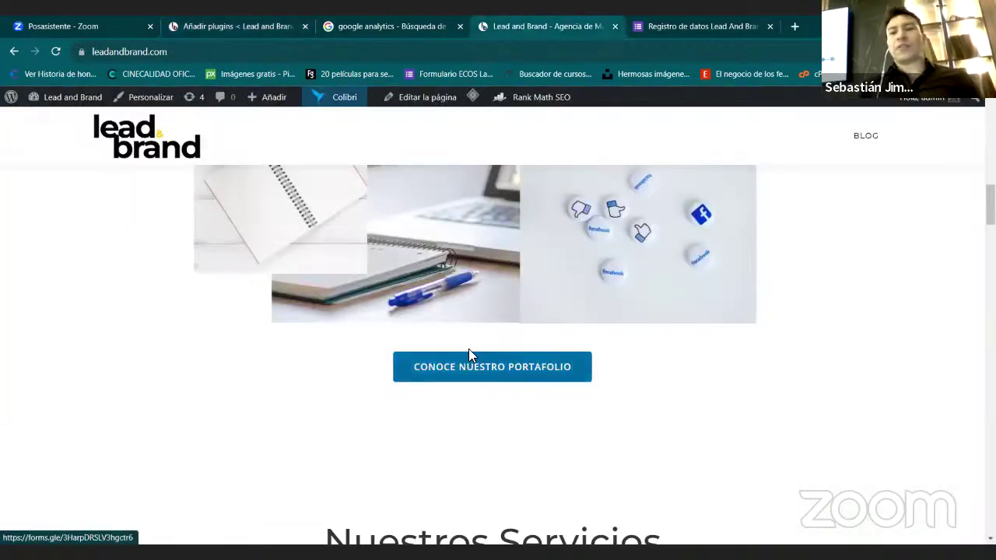
scroll(468, 352, up, 10)
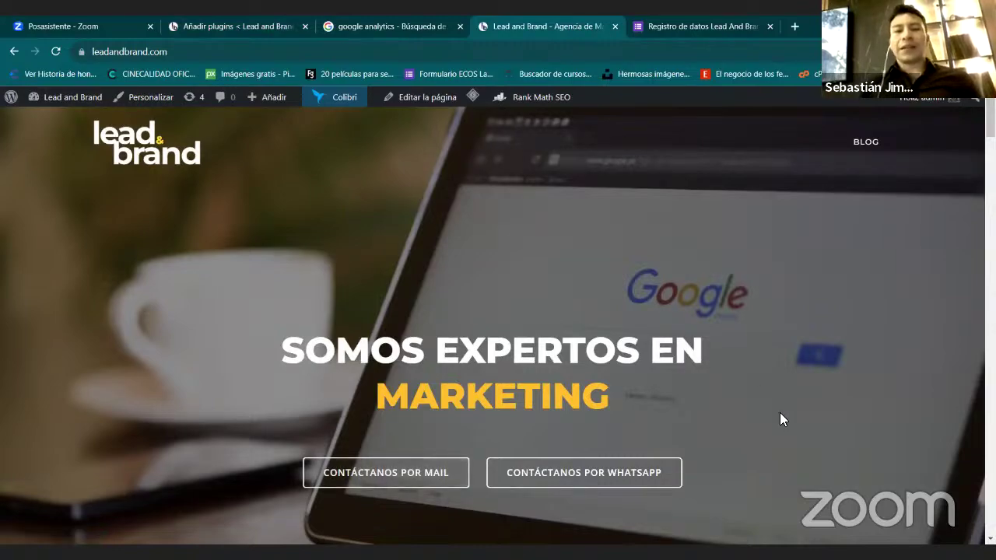
scroll(780, 412, down, 7)
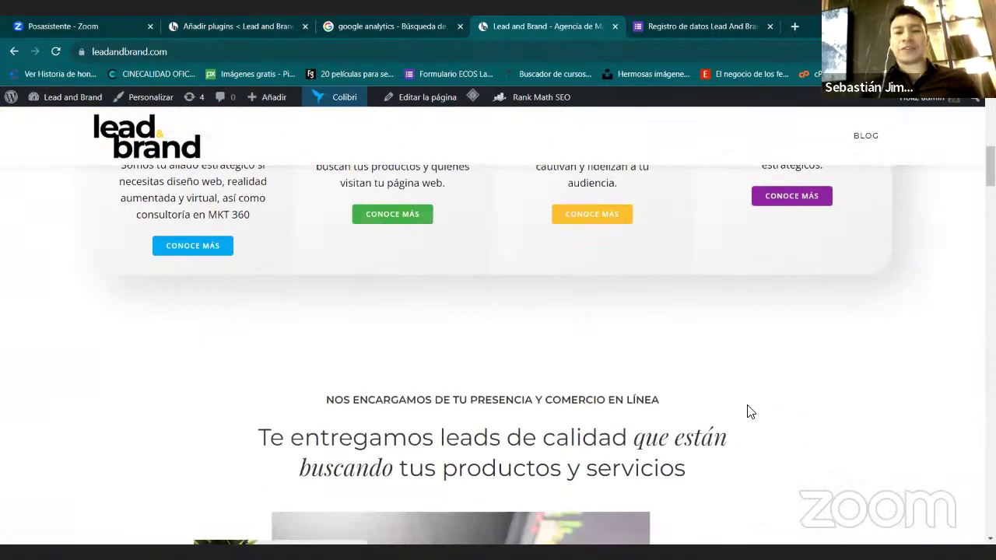
scroll(749, 412, down, 10)
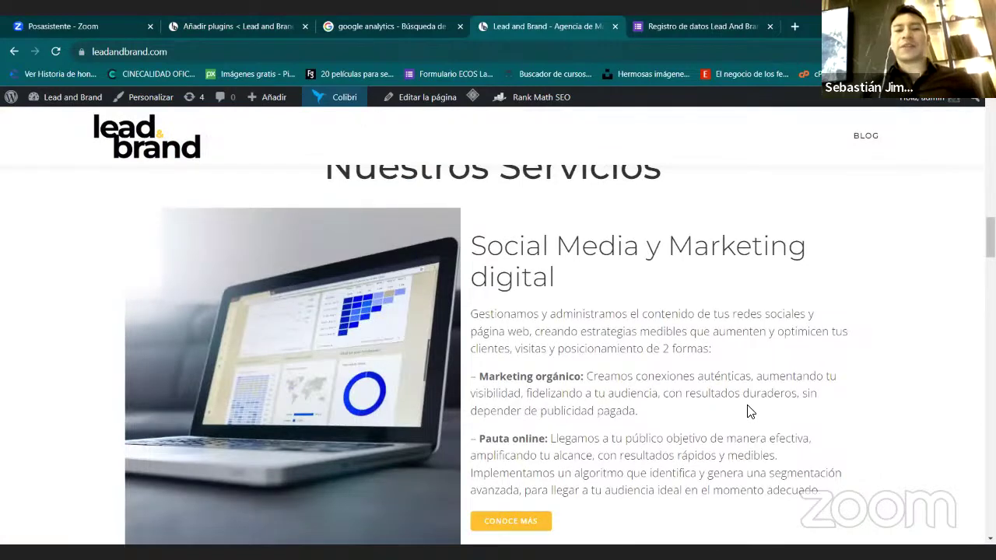
scroll(749, 411, down, 6)
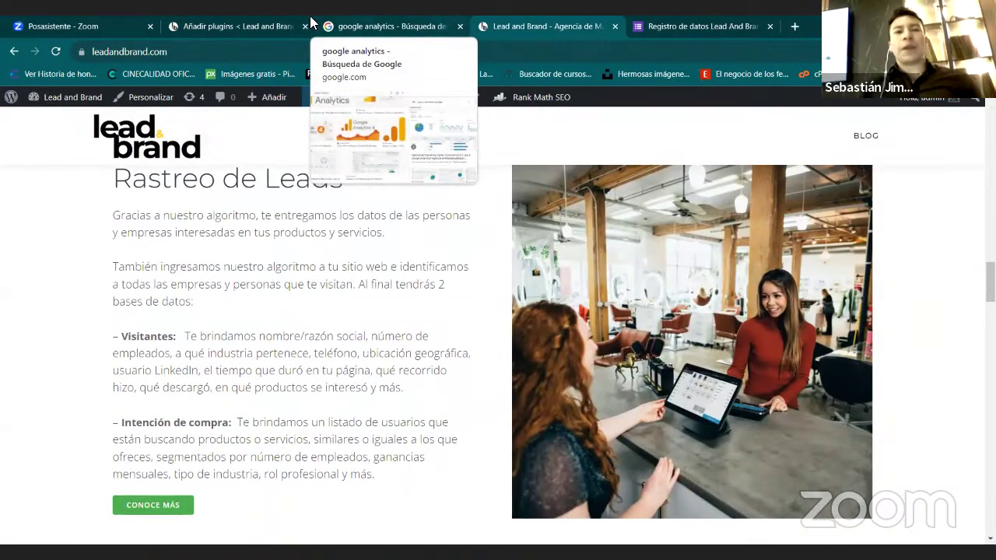
Step: Open the Lead and Brand homepage for editing with Colibri
click(257, 23)
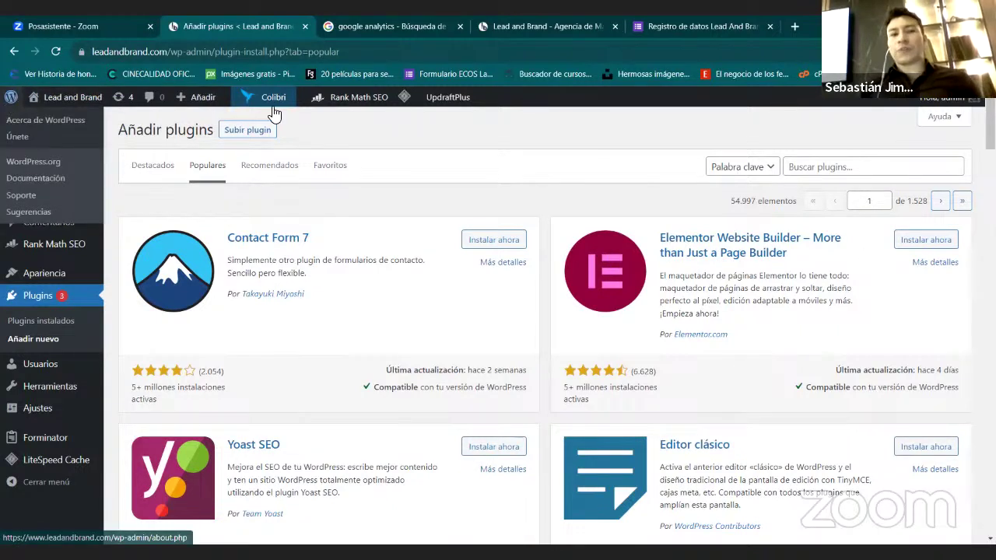
mouse_move(274, 113)
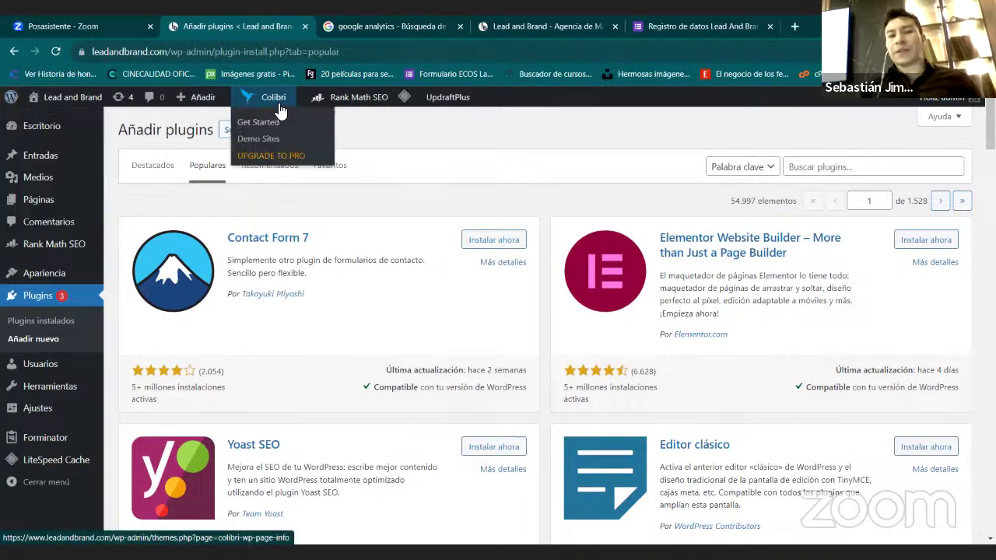
key(ctrl+4)
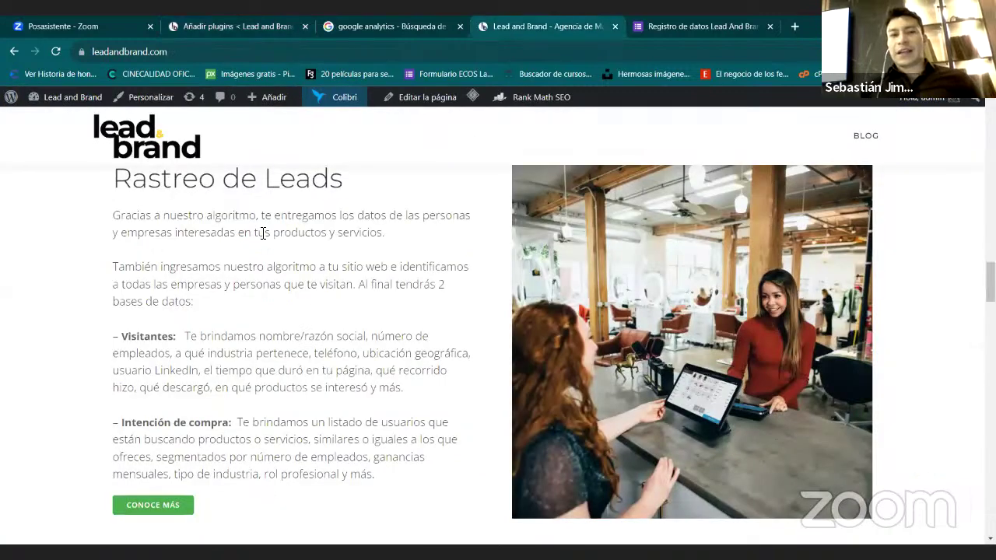
mouse_move(343, 98)
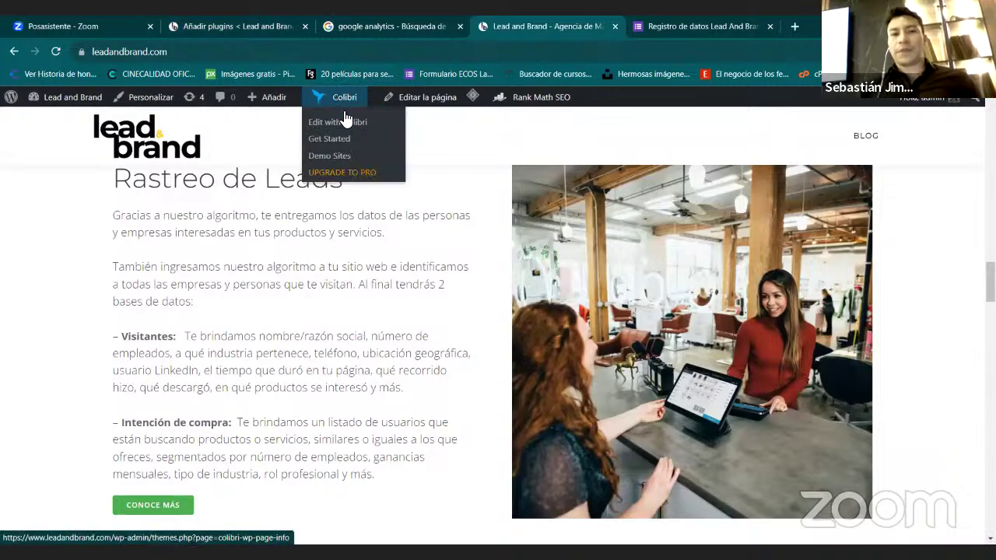
click(347, 123)
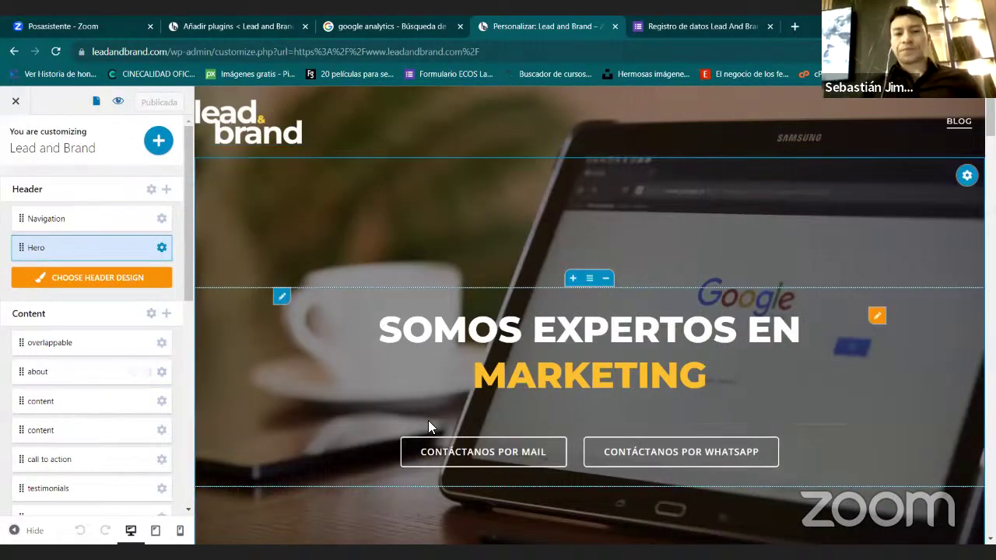
Step: Look through the homepage's editable sections in the Colibri editor, from the hero to the contact form and back
scroll(428, 424, down, 5)
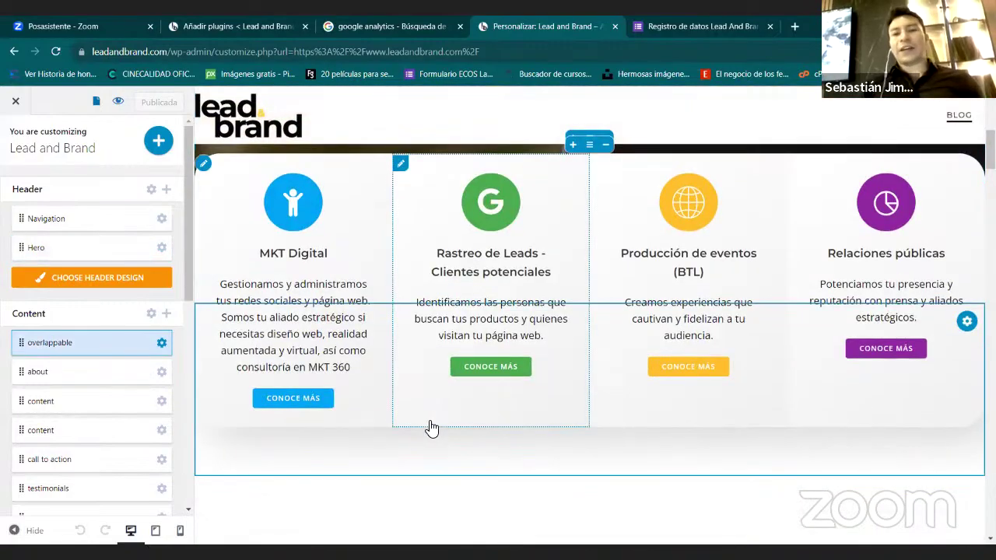
scroll(430, 427, down, 5)
scroll(431, 427, down, 5)
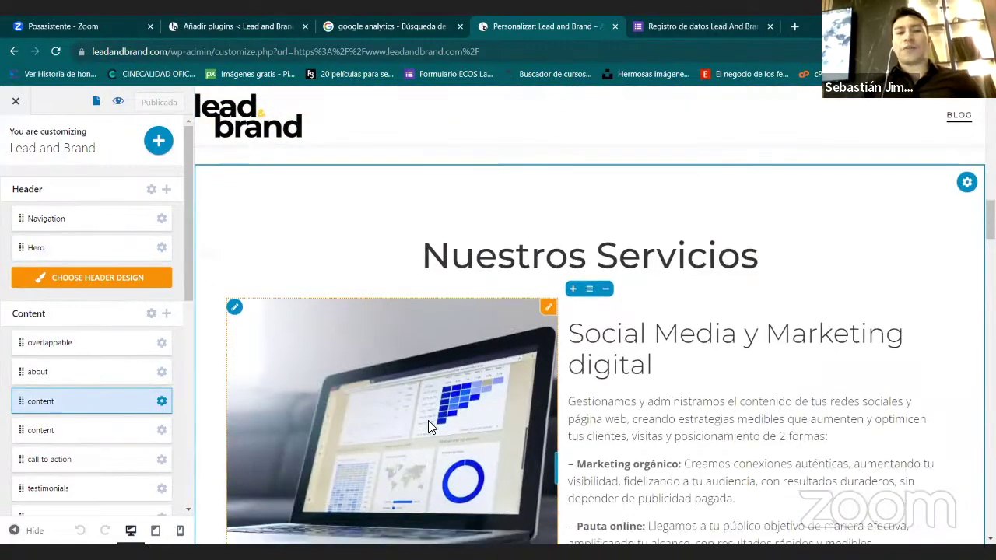
scroll(428, 427, down, 5)
scroll(429, 426, down, 10)
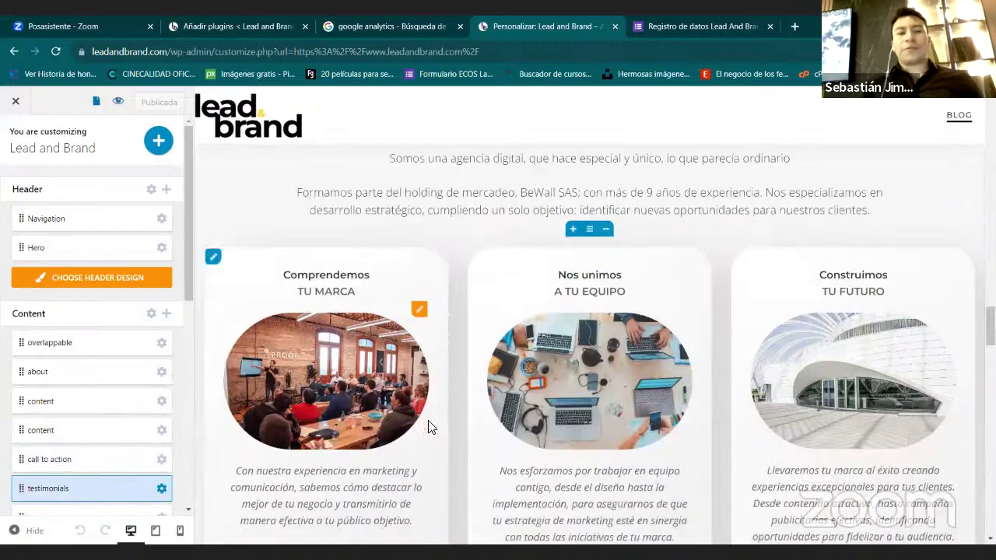
scroll(430, 426, down, 10)
scroll(429, 426, up, 5)
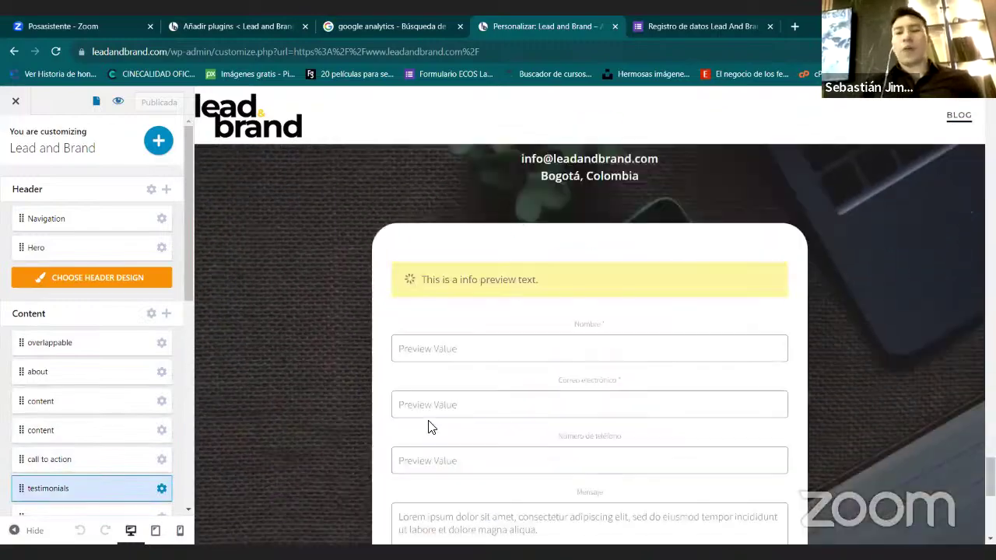
scroll(428, 420, up, 15)
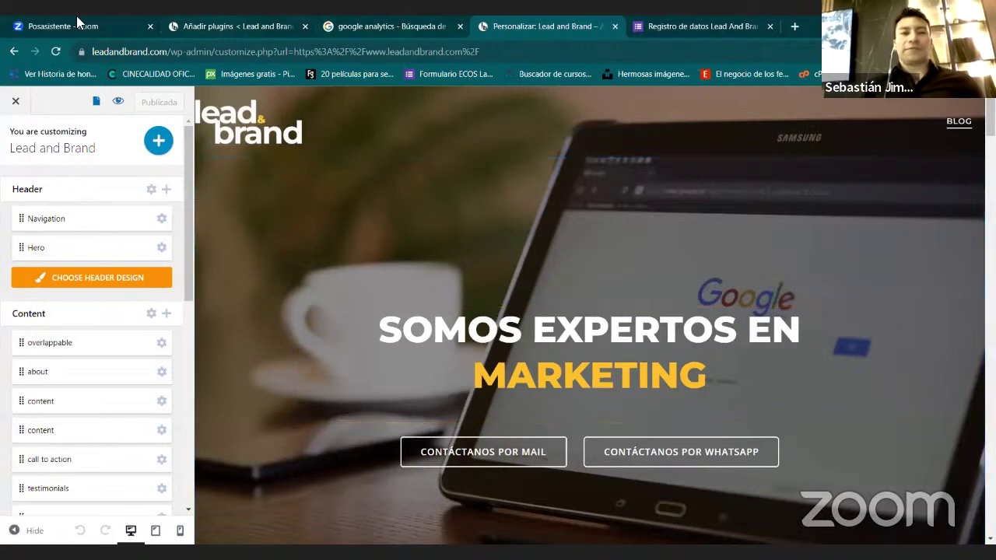
Step: Return to the popular plugins and view the screenshots in the details of Elementor Website Builder
click(233, 26)
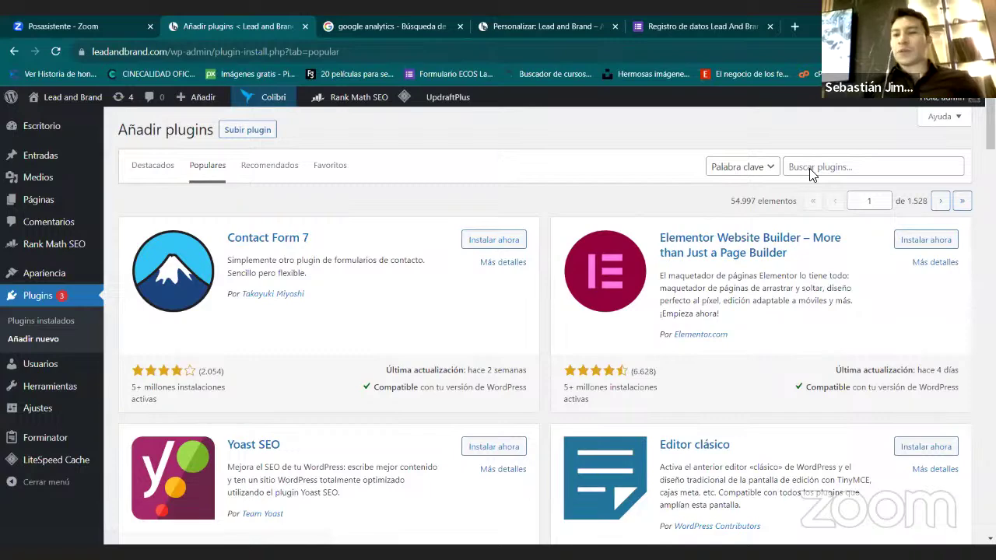
click(923, 265)
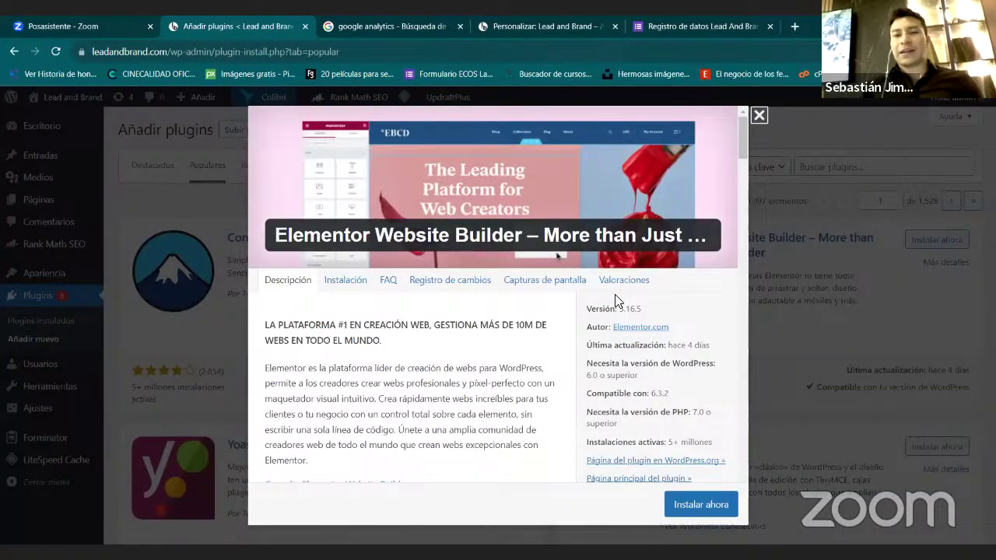
click(531, 285)
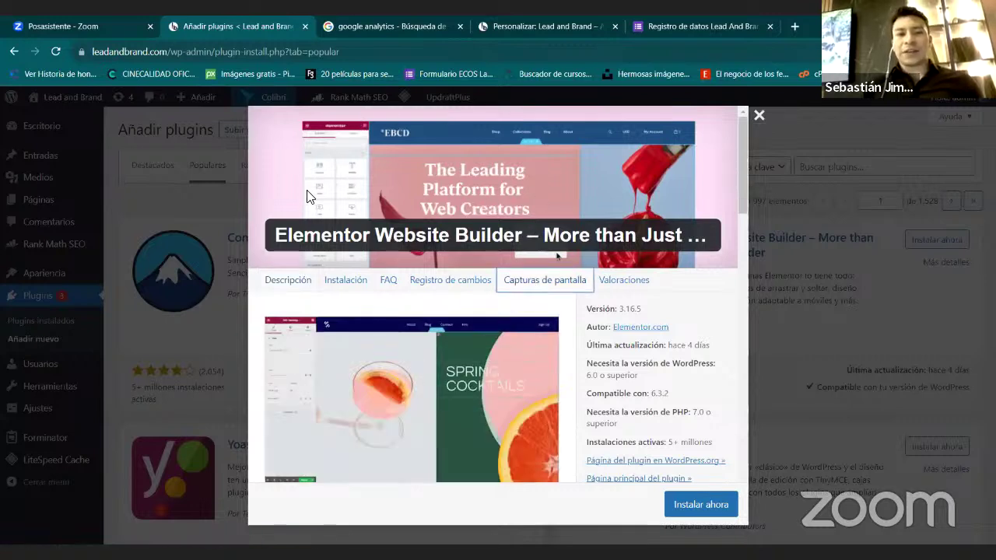
Step: Close the Google Analytics image search page and keep the Elementor plugin details in view
click(514, 23)
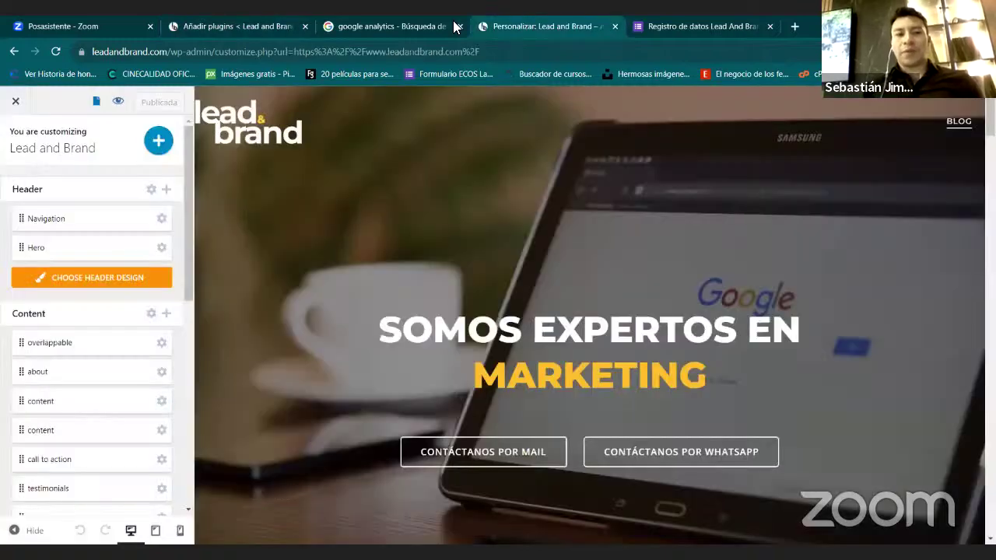
click(390, 21)
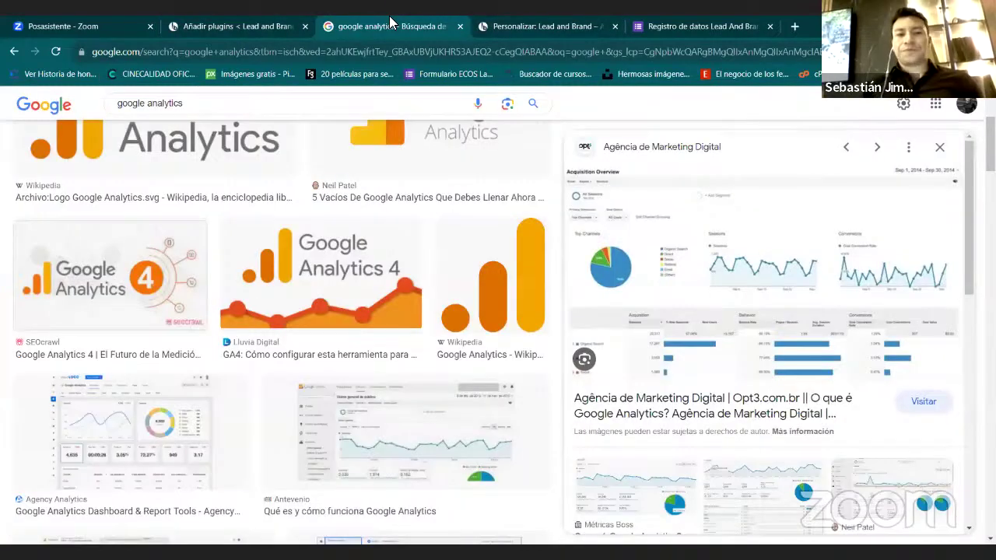
click(269, 23)
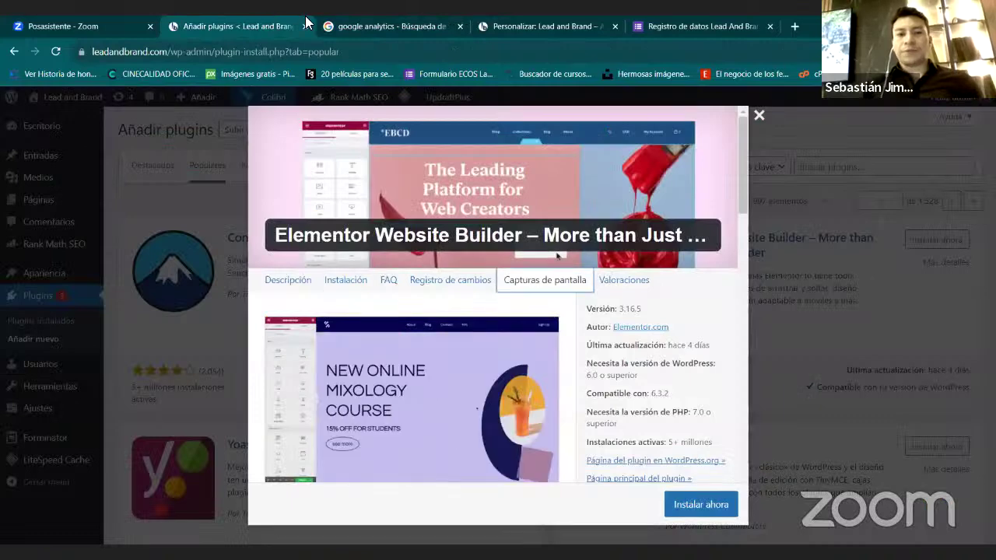
click(460, 25)
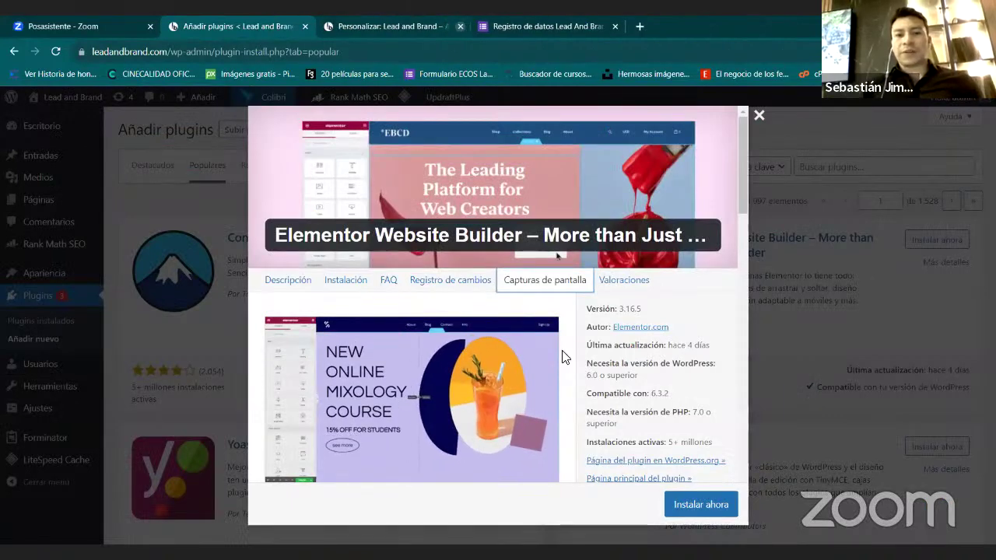
Step: Look through all of Elementor's screenshots and captions, covering the design system, motion effects, kit library, template library and responsive design
scroll(563, 357, down, 5)
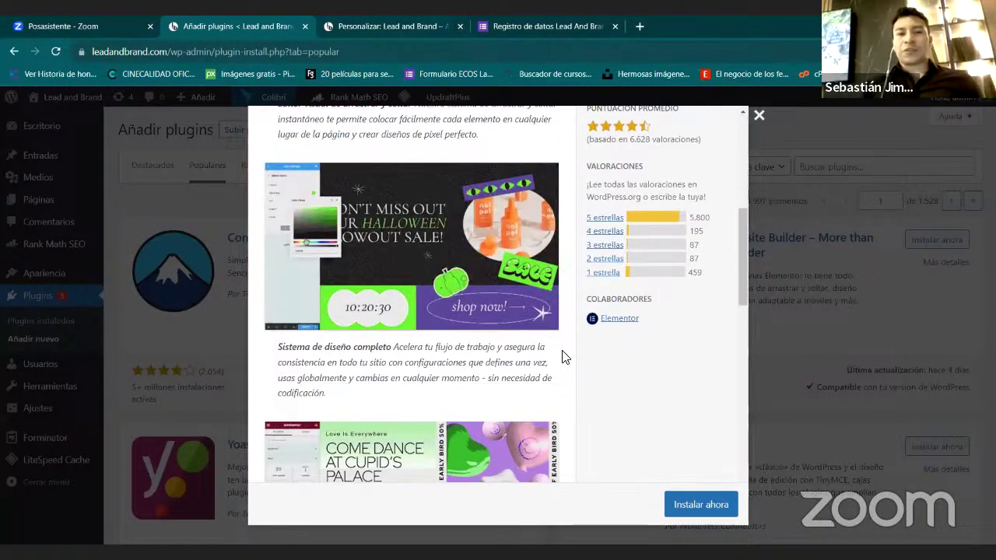
scroll(563, 357, down, 3)
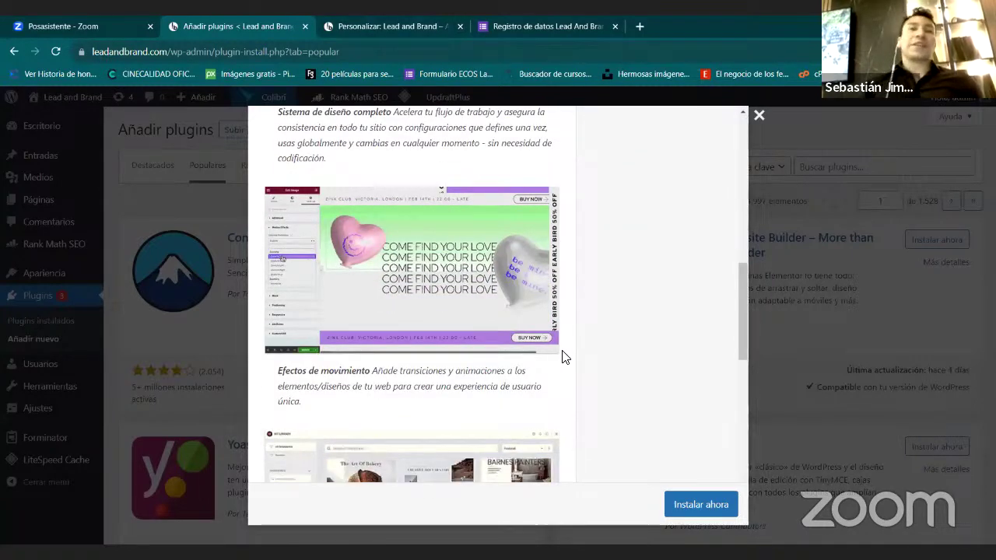
scroll(563, 357, down, 4)
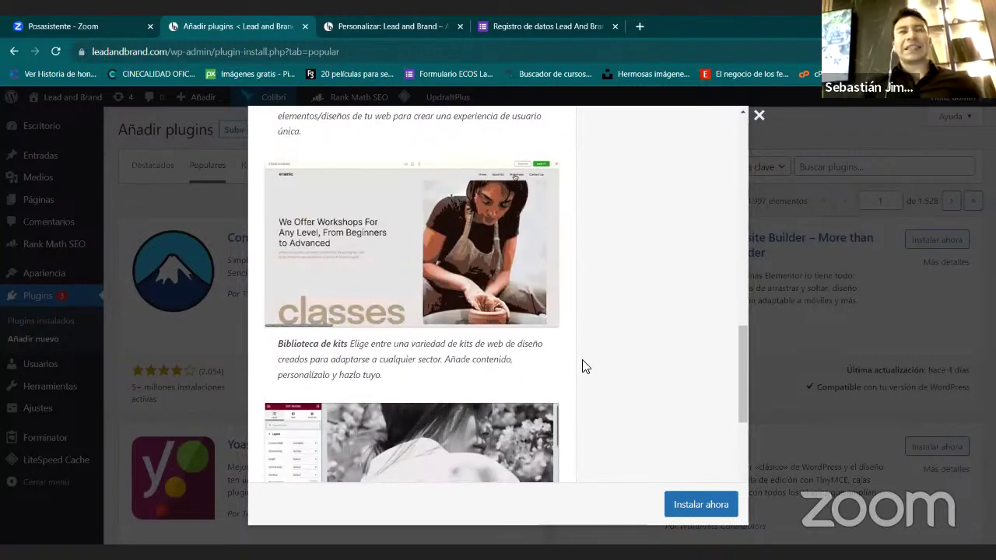
scroll(585, 366, down, 3)
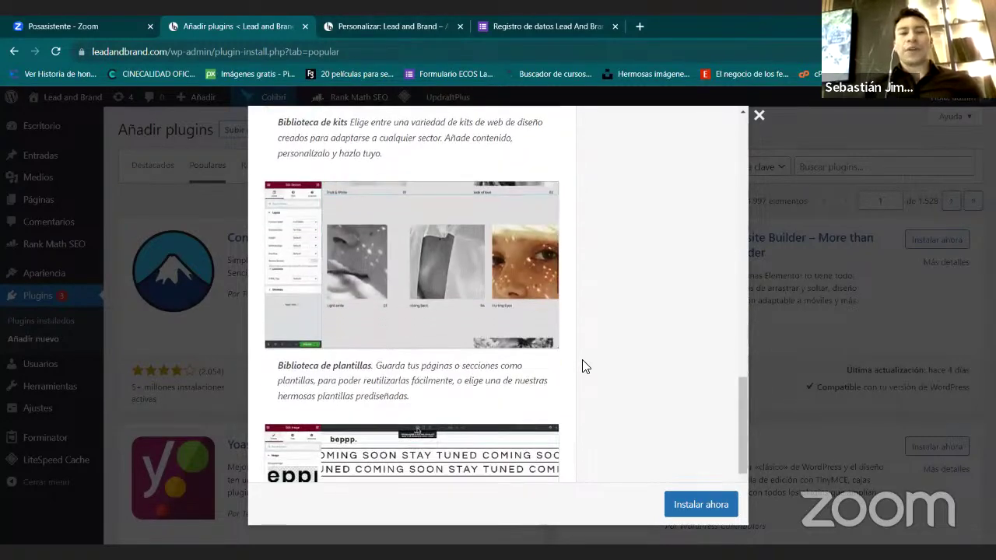
scroll(585, 366, down, 3)
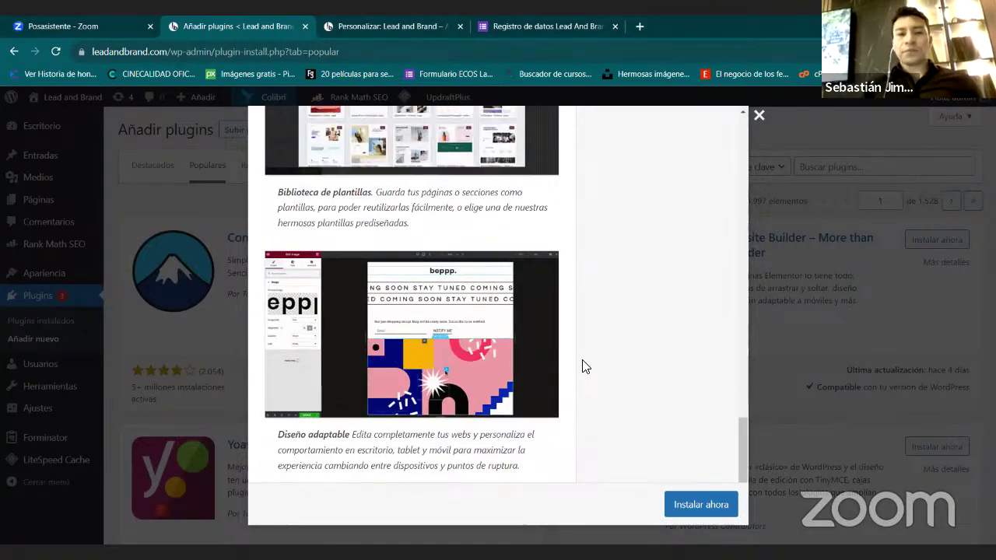
scroll(586, 366, up, 5)
scroll(586, 367, up, 5)
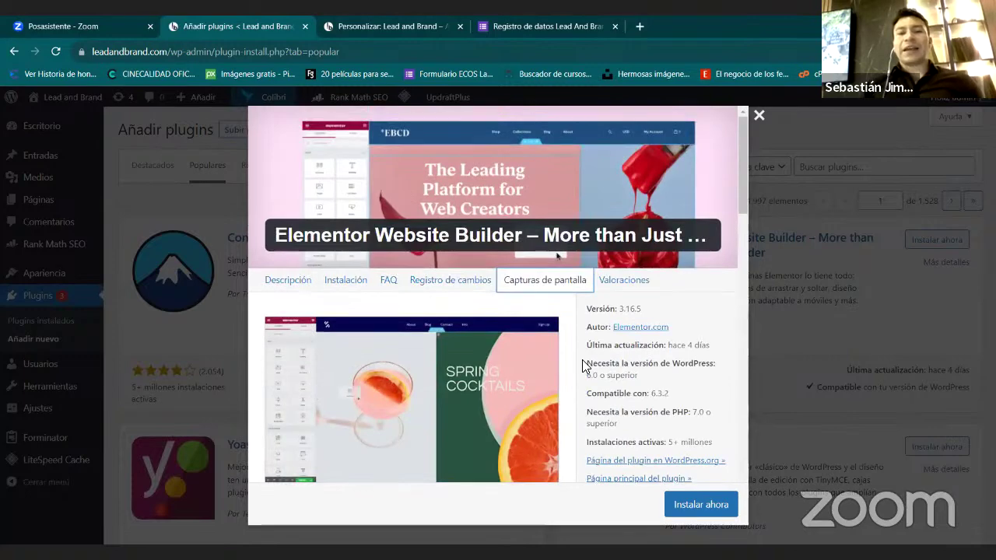
Step: Go back to the homepage in the Colibri editor and review its sections down to Nuestro blog
click(337, 21)
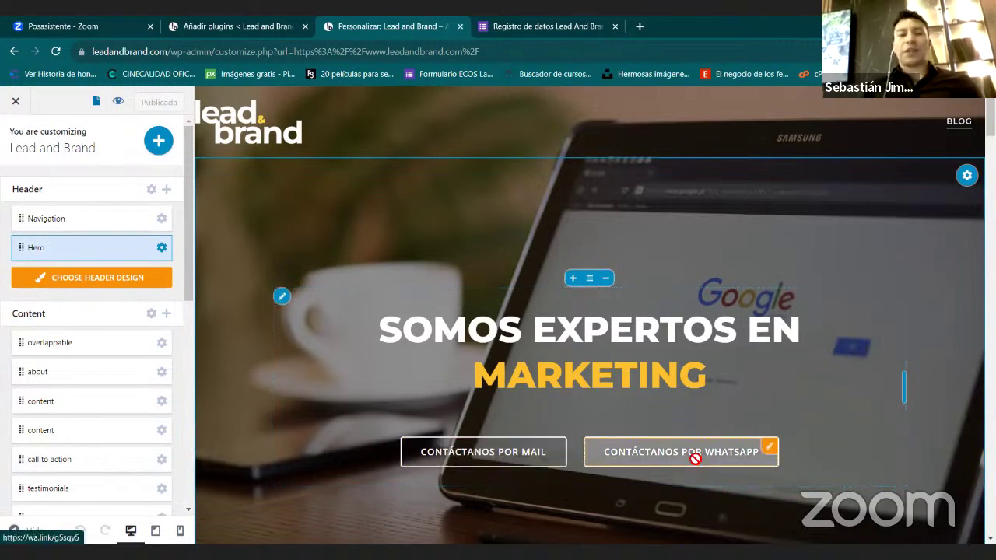
scroll(692, 456, down, 5)
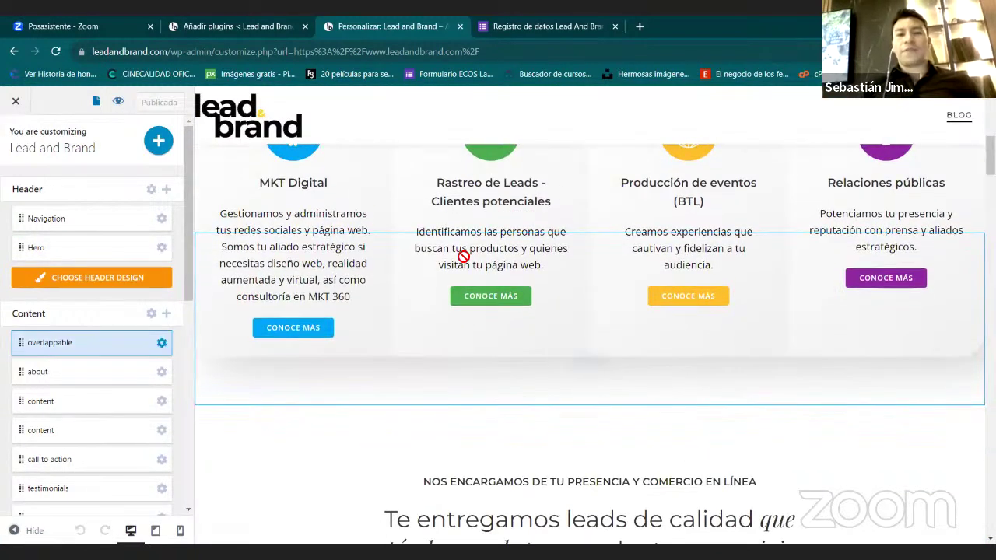
scroll(501, 287, down, 20)
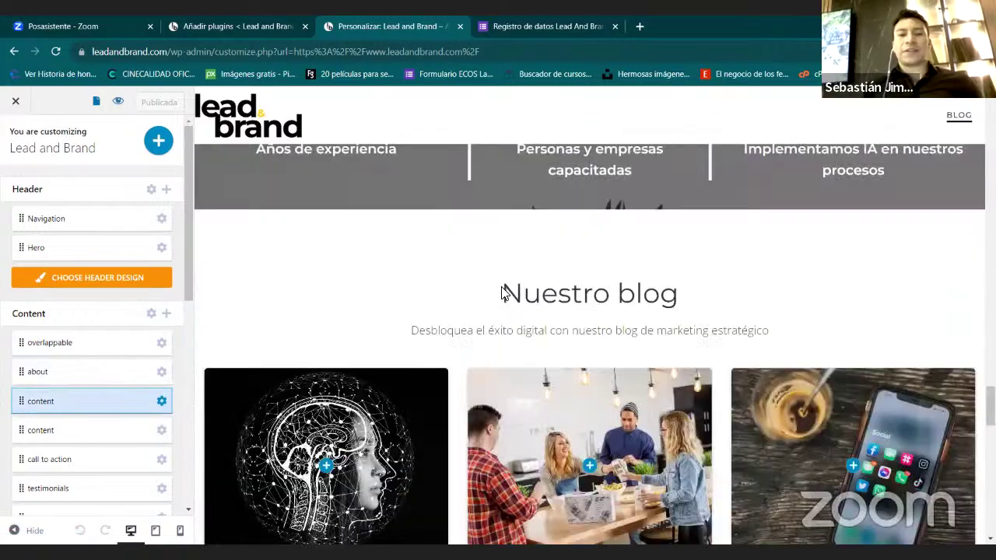
Step: Return to the Elementor plugin details, review the screenshots down to Diseño adaptable once more and close the details
scroll(454, 471, up, 20)
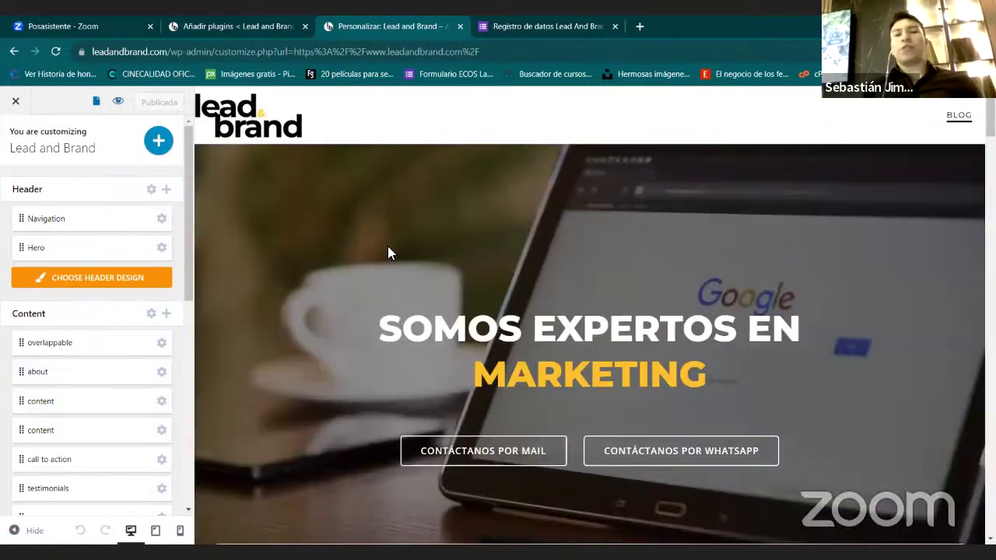
click(217, 26)
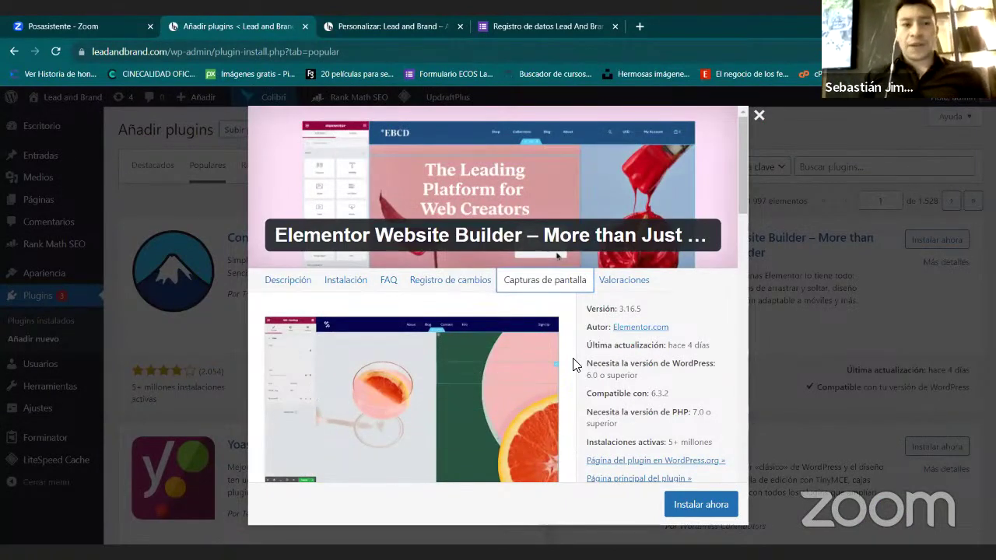
scroll(572, 364, down, 3)
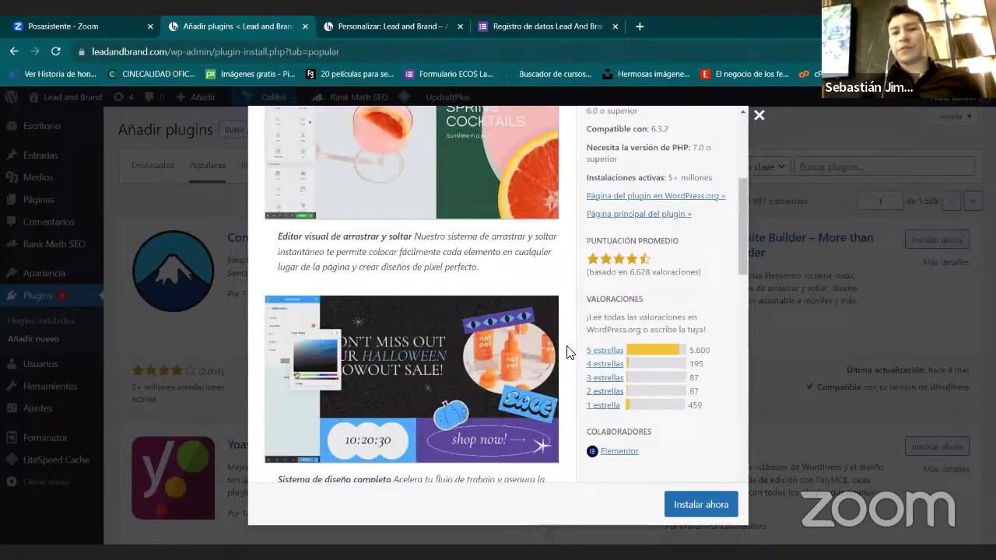
scroll(567, 352, down, 4)
scroll(566, 352, down, 2)
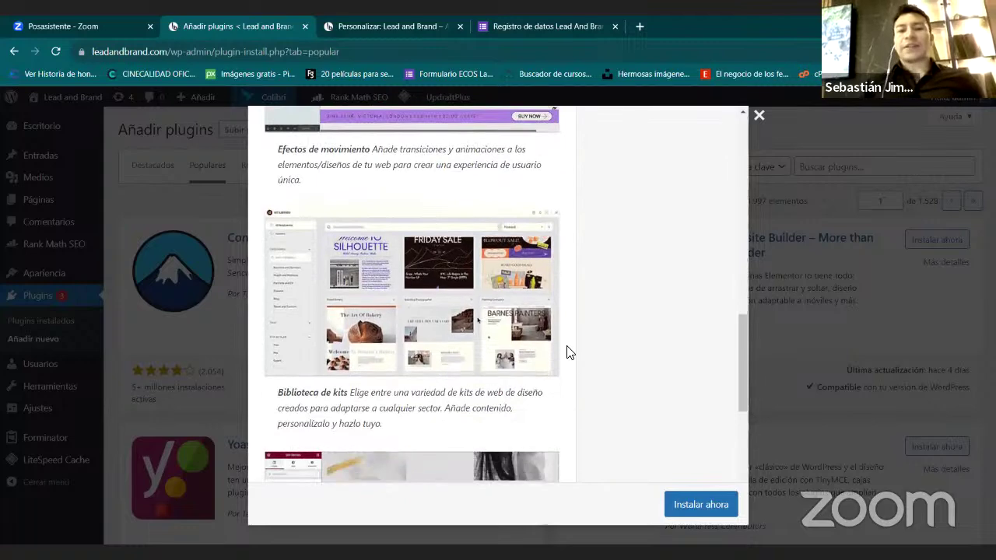
scroll(579, 356, down, 4)
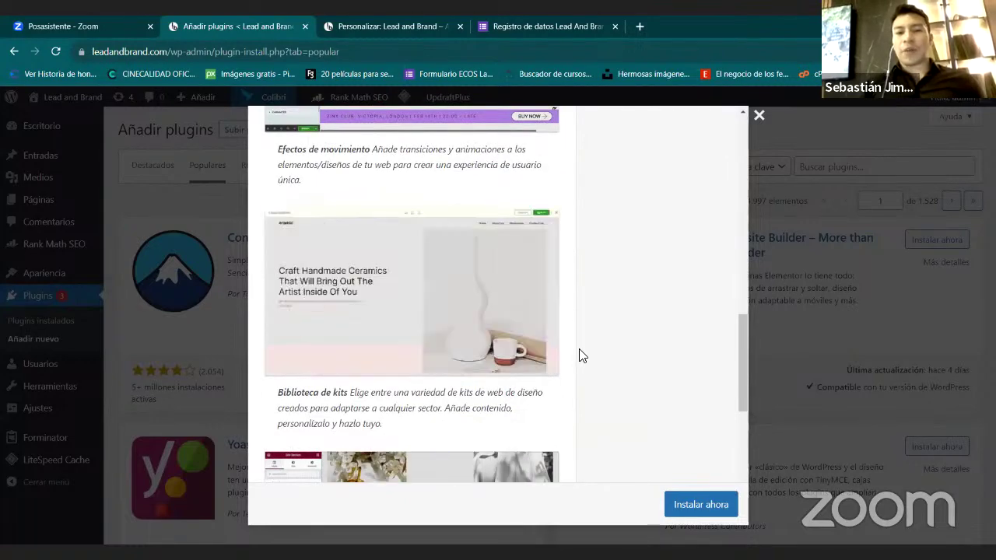
scroll(579, 356, down, 2)
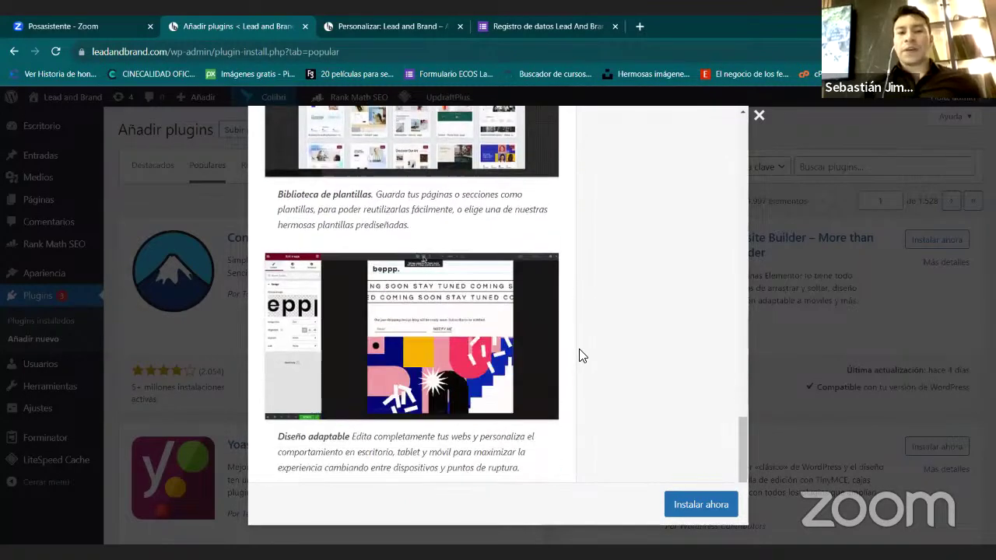
scroll(579, 356, up, 6)
scroll(579, 355, up, 10)
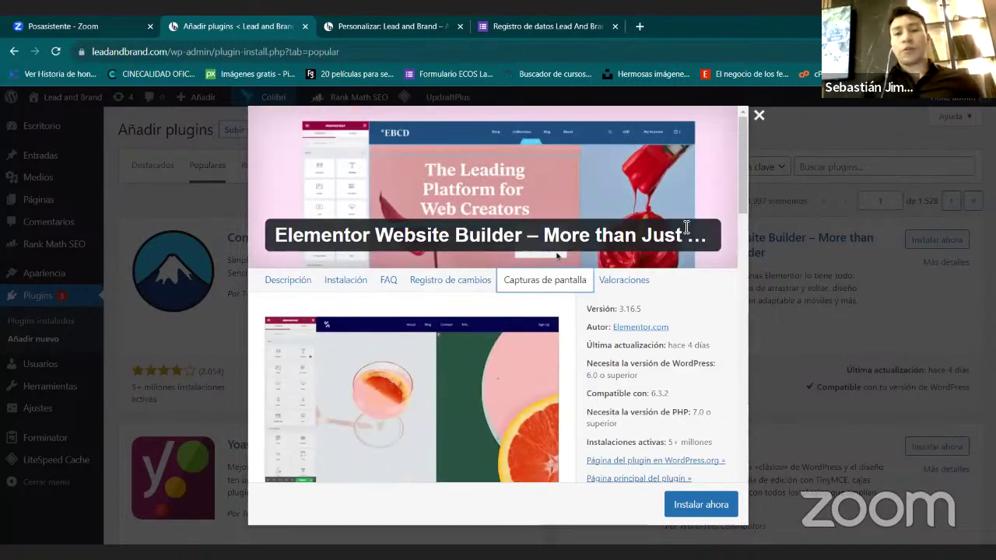
click(758, 115)
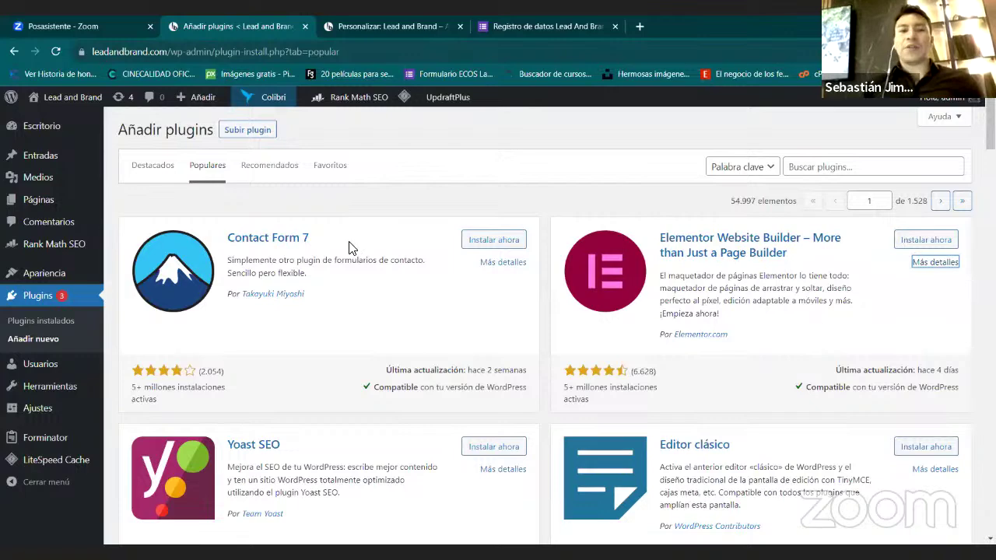
Step: Browse the full list of recommended plugins and open the favourites view
click(264, 179)
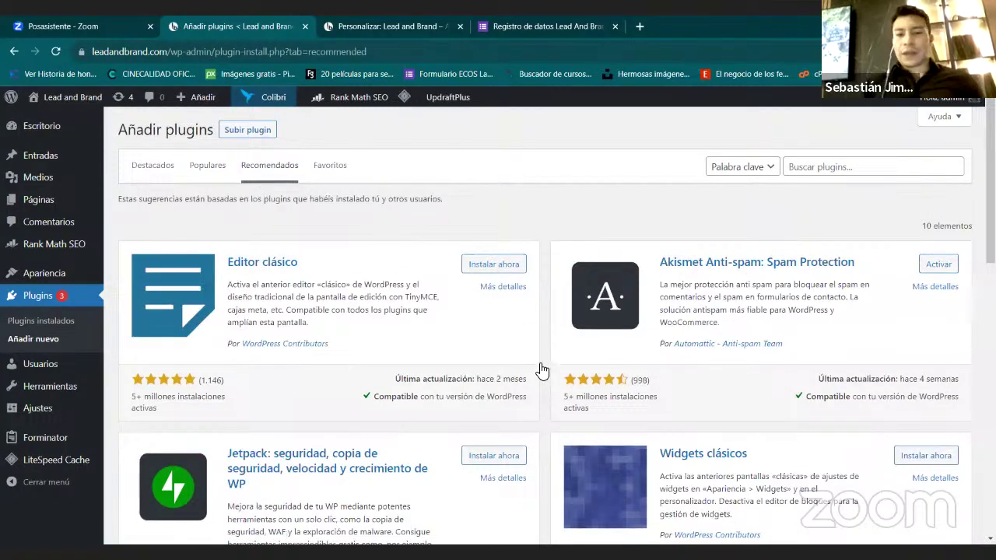
scroll(544, 375, down, 5)
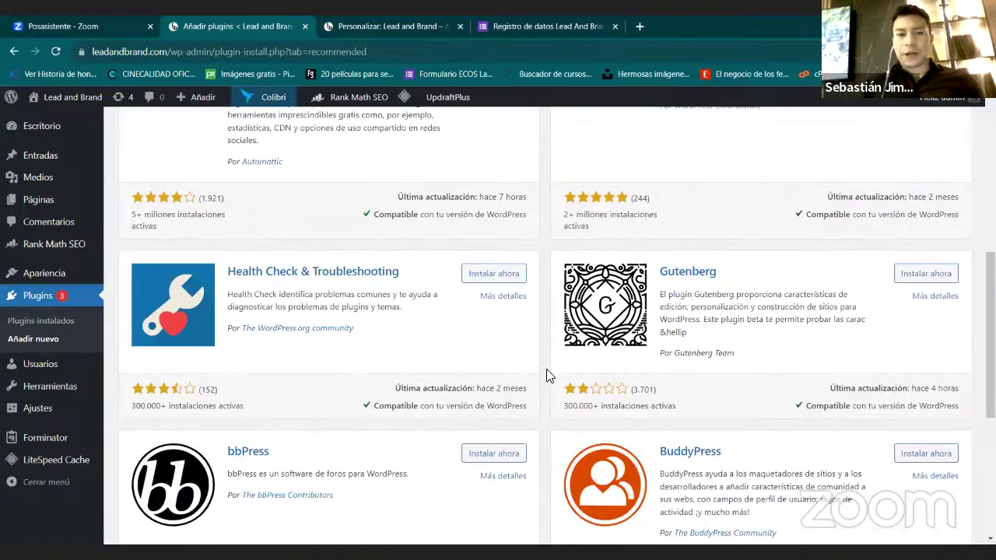
scroll(546, 374, down, 4)
scroll(546, 369, up, 9)
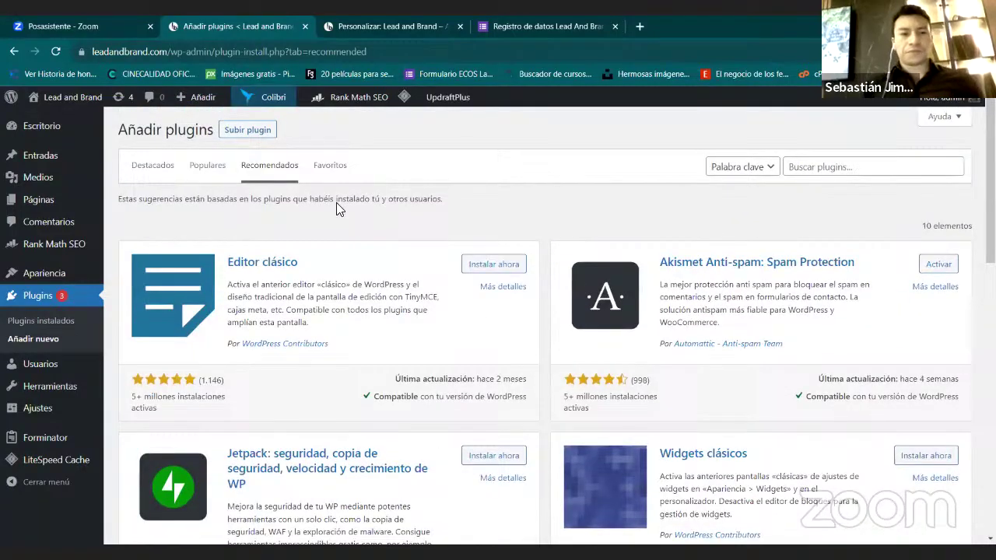
click(326, 170)
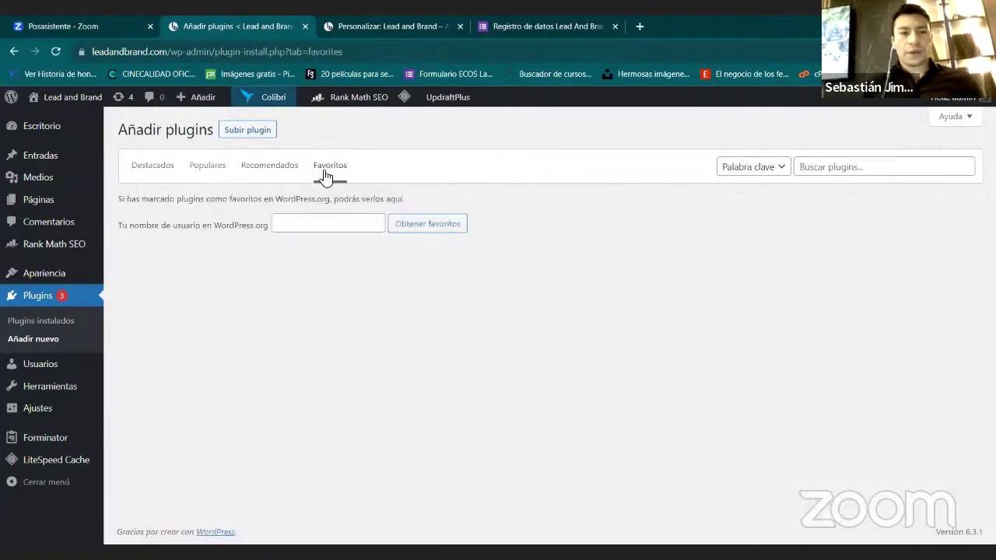
Step: Open the featured plugins and look through the list down to the popular tags
key(Tab)
key(Return)
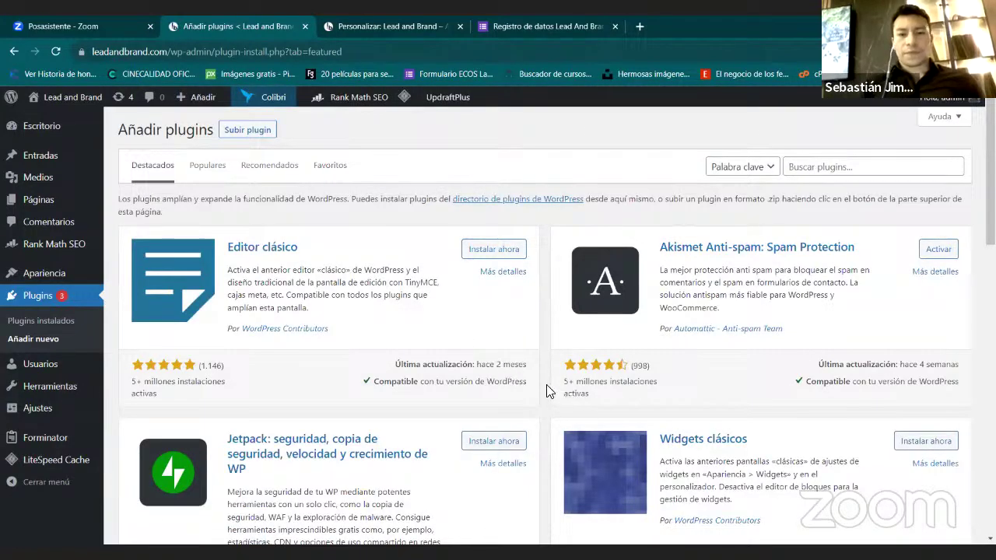
scroll(546, 384, down, 10)
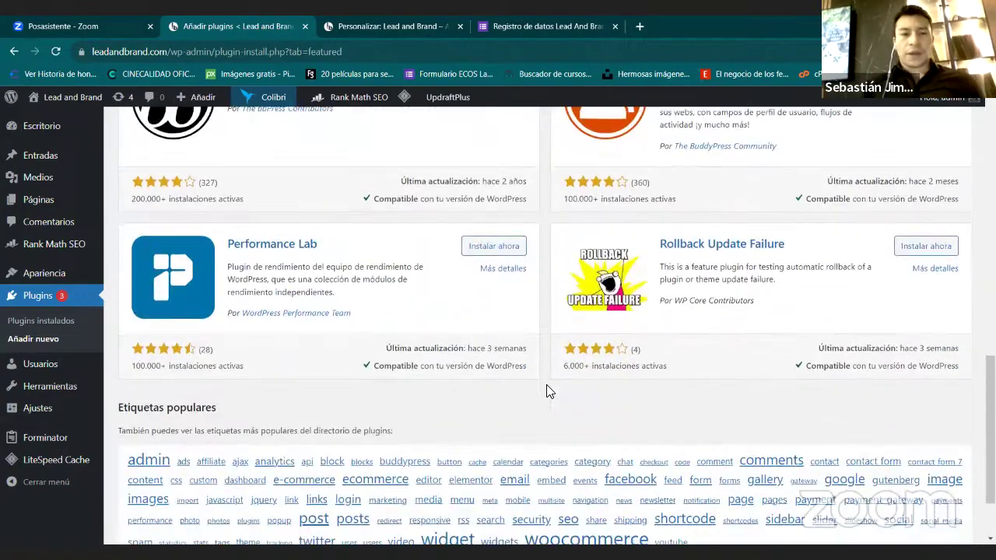
scroll(547, 389, down, 3)
scroll(547, 389, up, 12)
scroll(548, 389, down, 12)
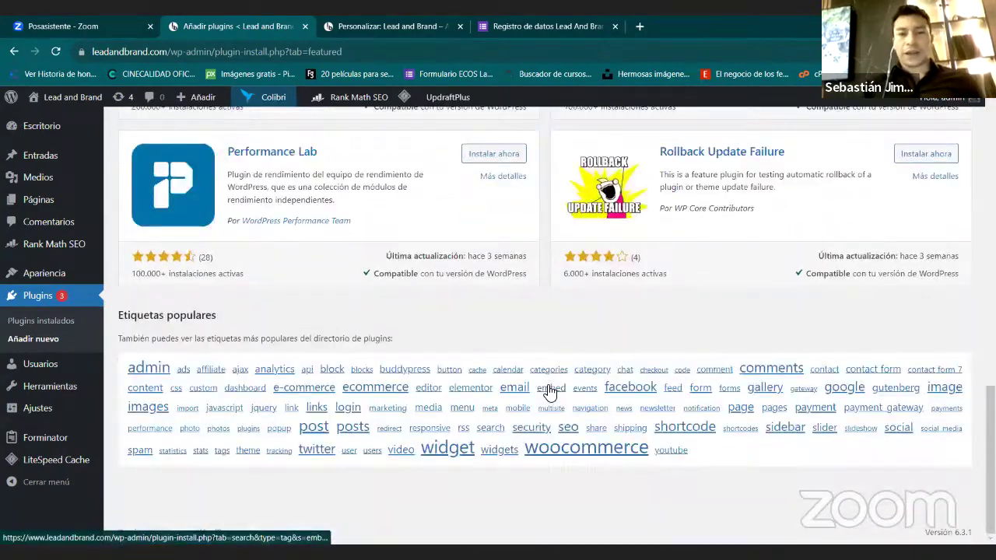
scroll(544, 262, up, 12)
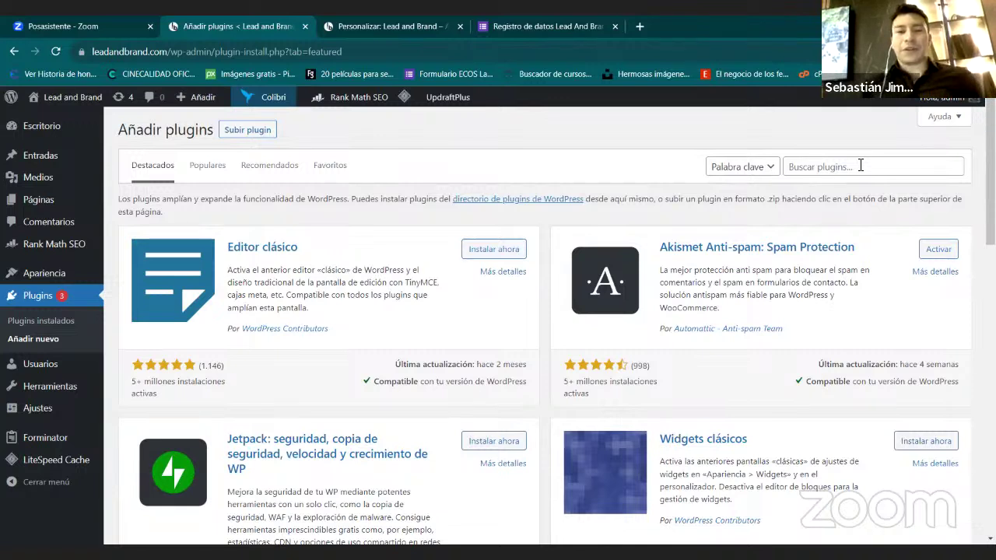
Step: Highlight Akismet's active installations, view its author Automattic's WordPress Plugins page and return to the featured plugins
triple_click(602, 393)
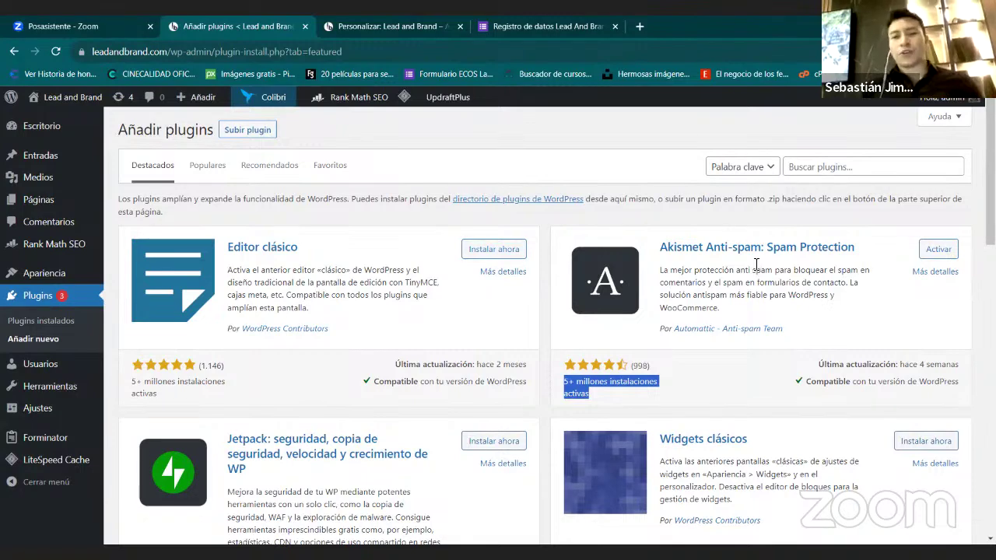
click(745, 331)
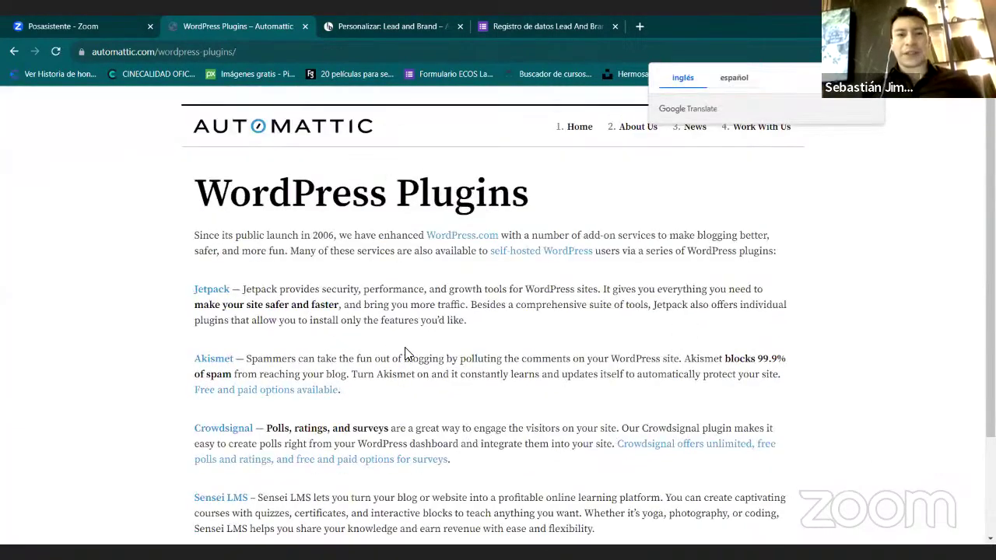
scroll(405, 354, down, 3)
scroll(405, 354, up, 3)
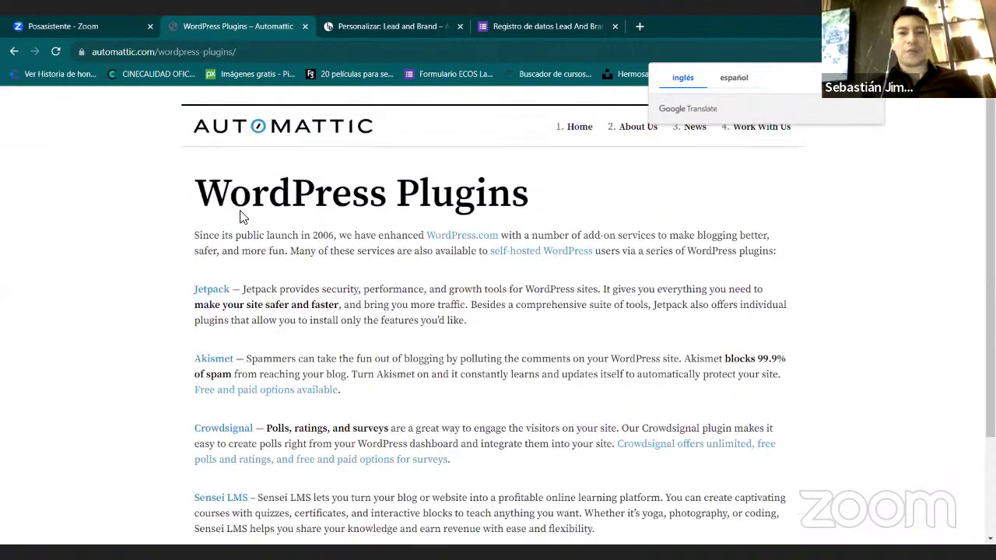
click(13, 53)
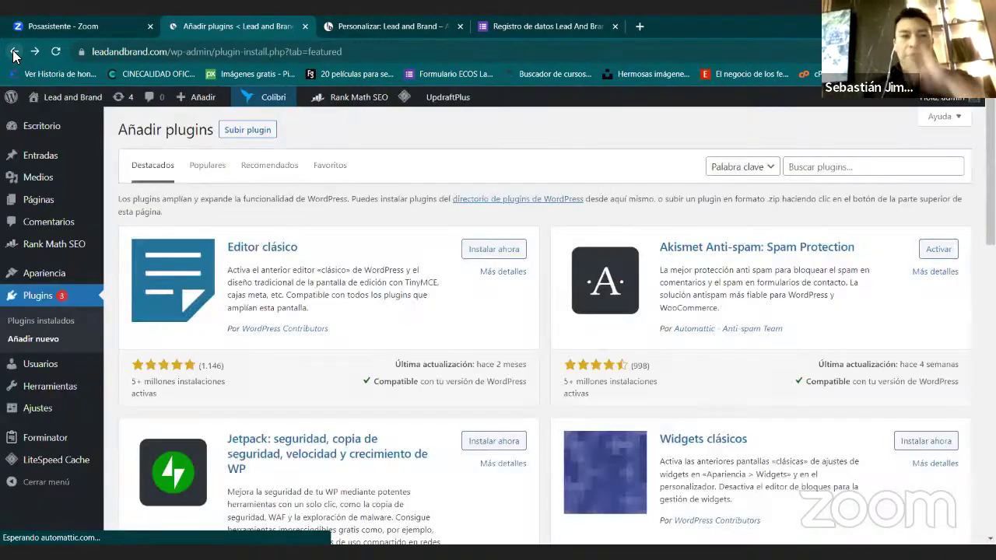